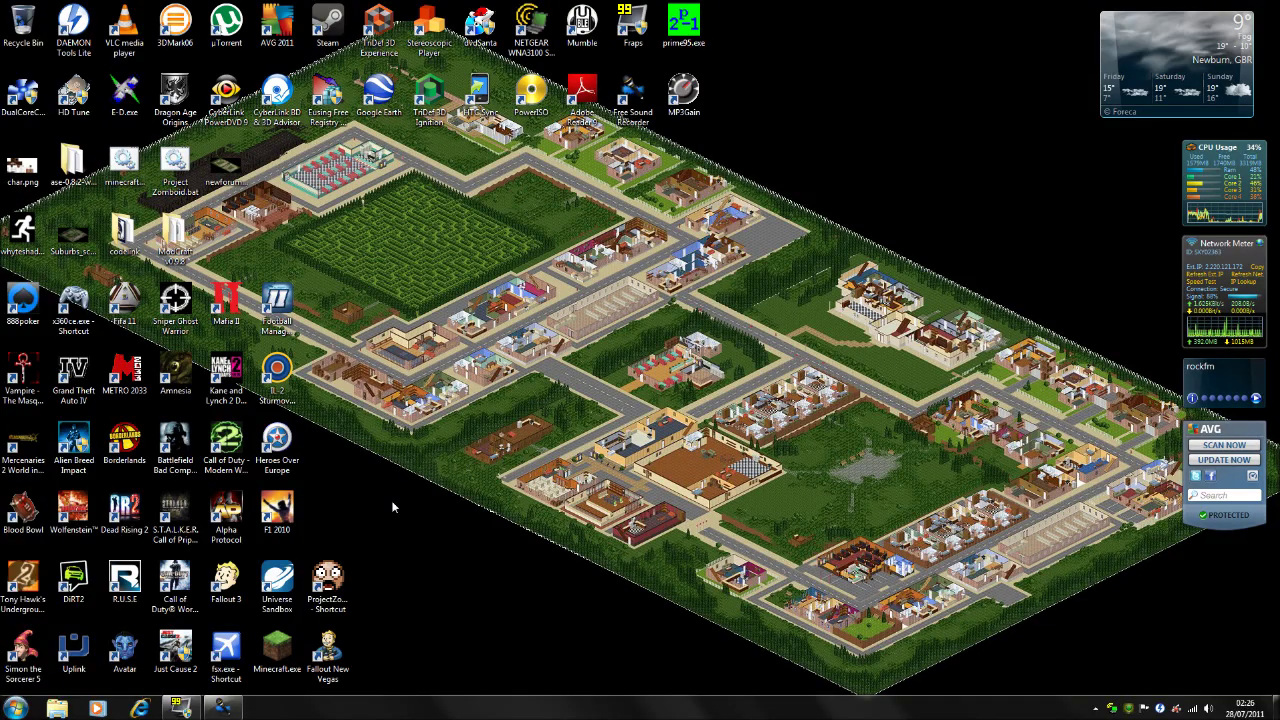
Step: Launch Internet Explorer from the taskbar so it shows the Google UK homepage
click(140, 708)
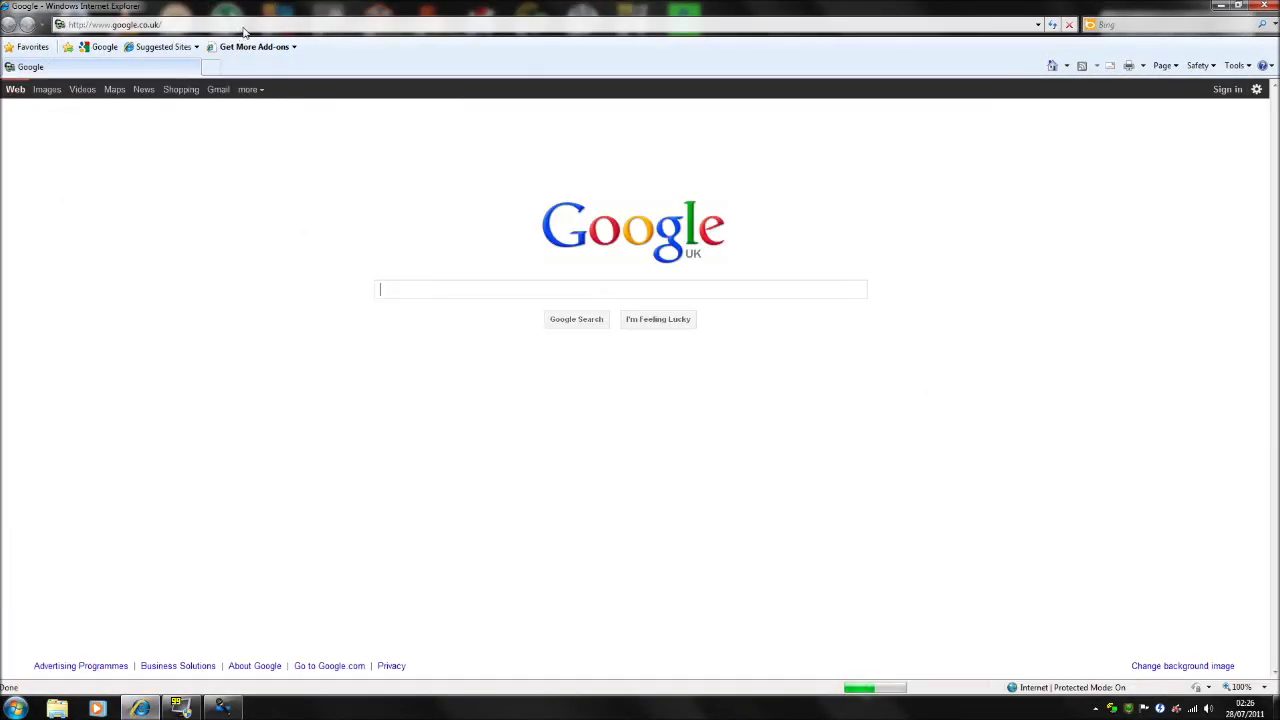
Step: Load projectzomboid.com and browse Forum > PZ Community & Creativity > Modding
click(243, 26)
text(project)
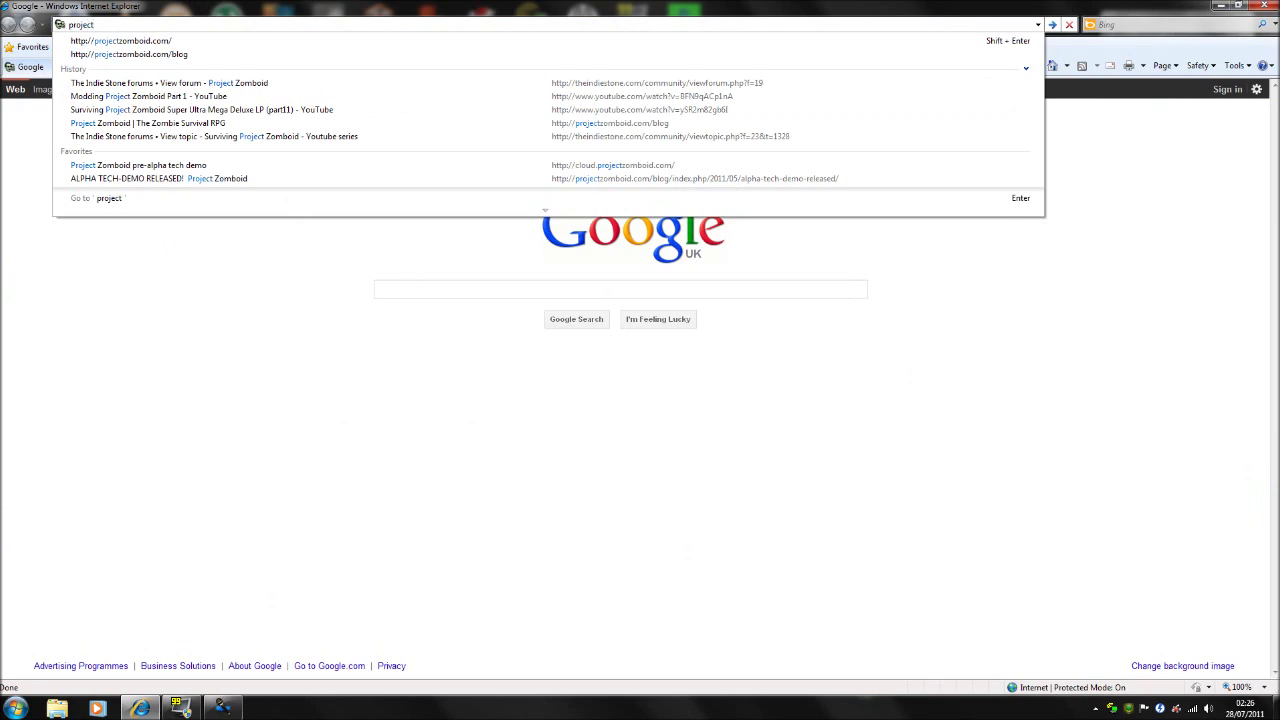
key(Down)
key(Return)
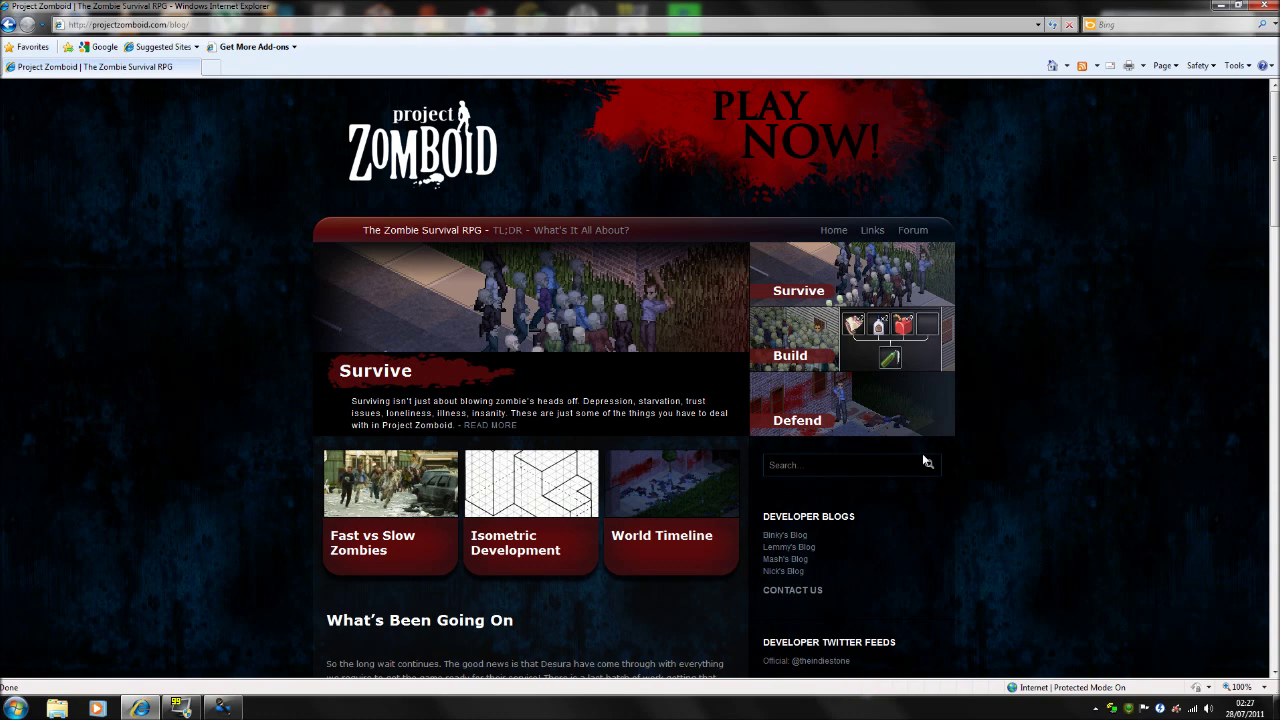
click(914, 231)
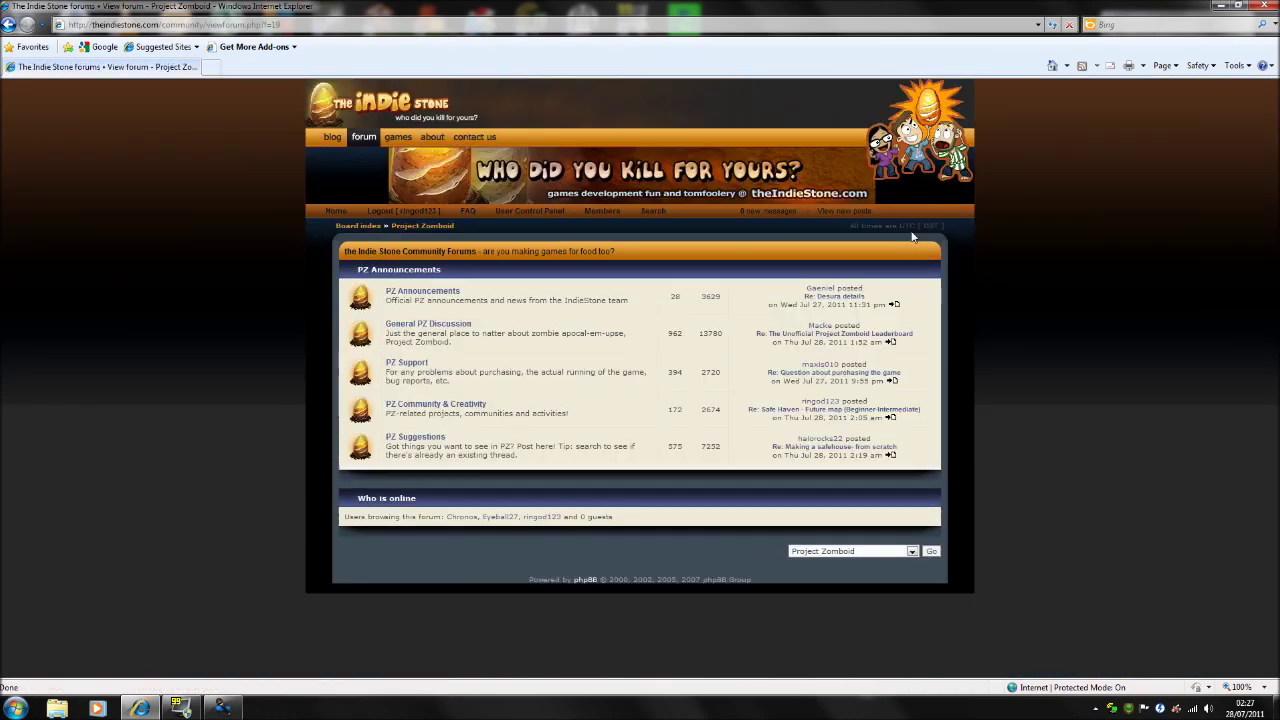
click(438, 406)
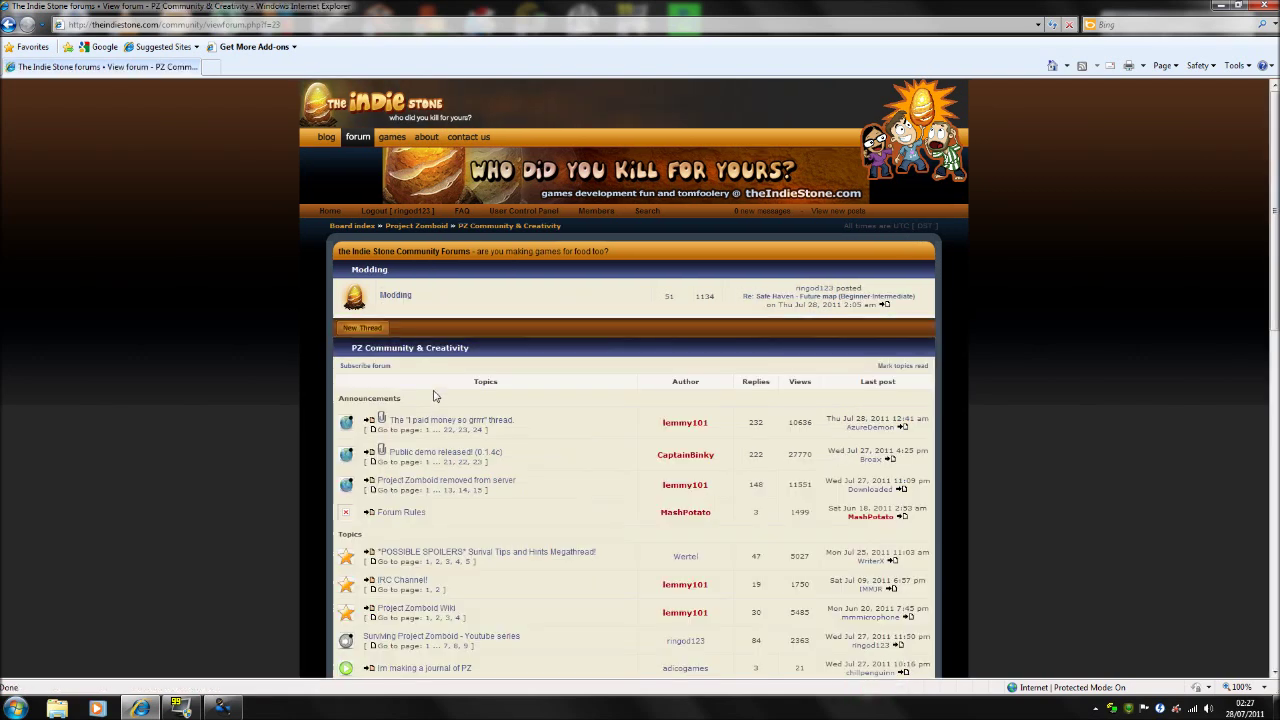
click(400, 297)
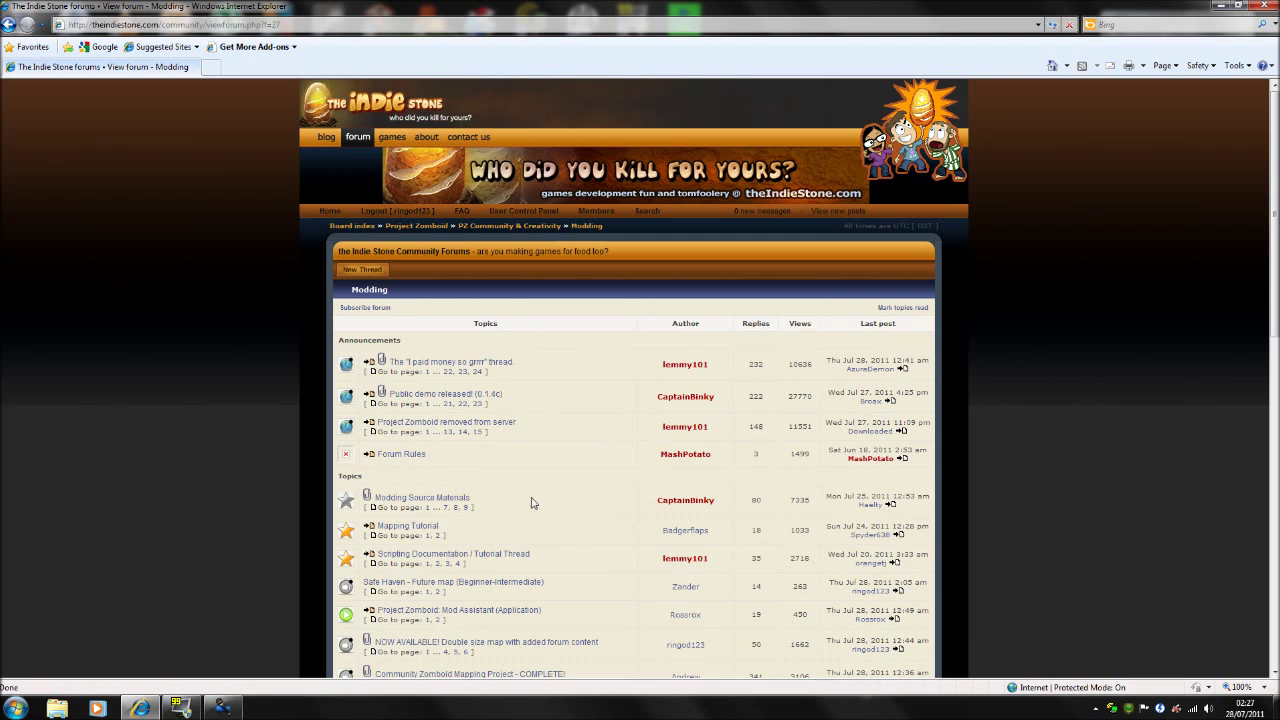
Step: Read the 'Modding Source Materials' topic, then close Internet Explorer
click(456, 498)
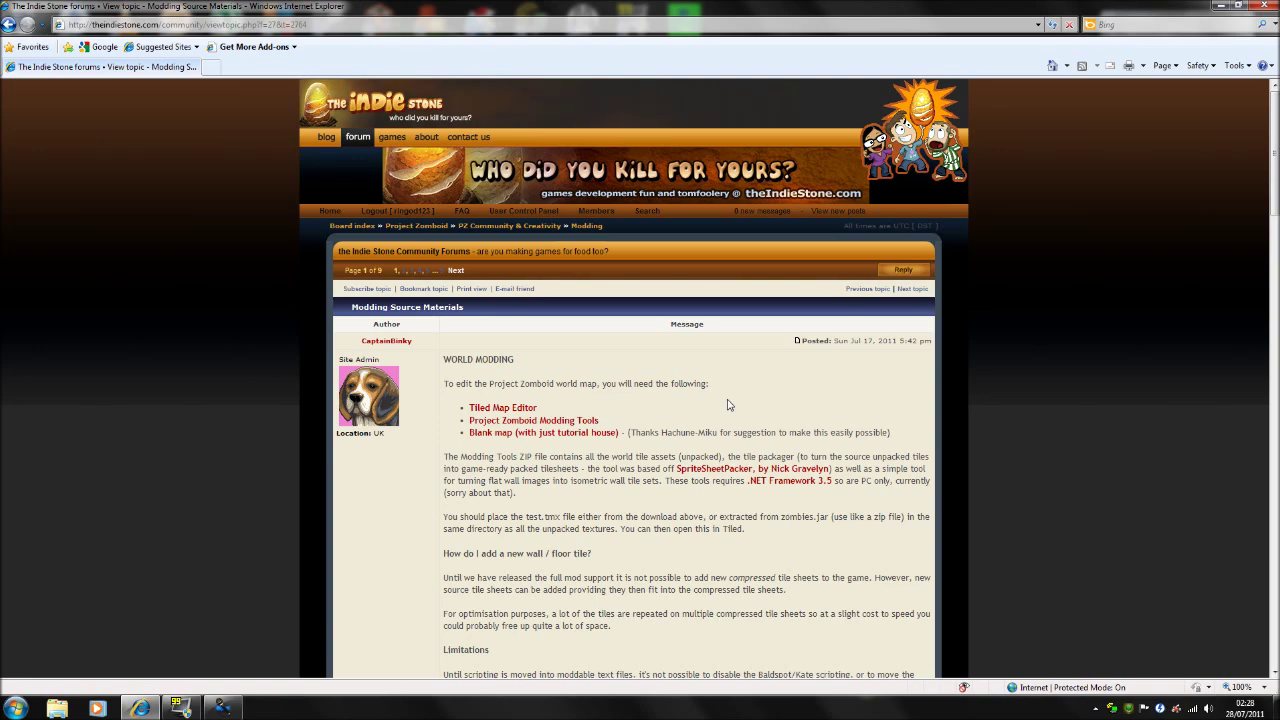
click(1264, 6)
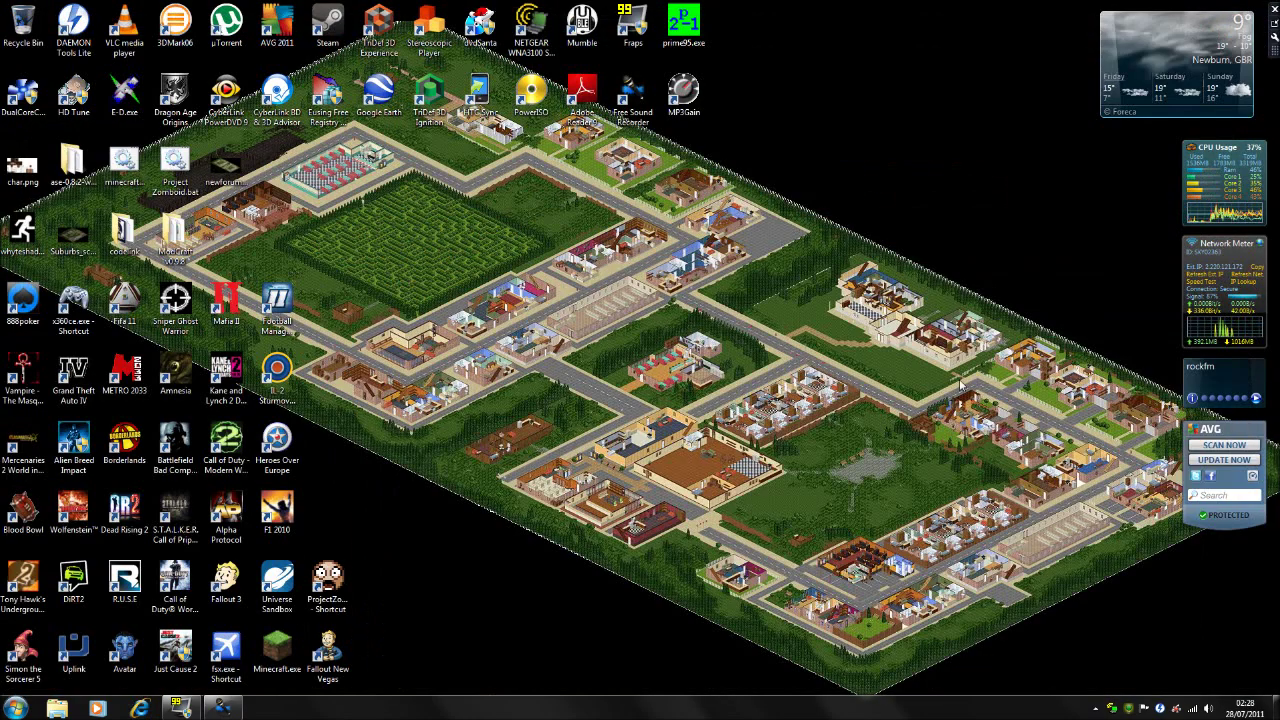
Step: Browse Windows Explorer to C:\Program Files\Tiled
click(57, 708)
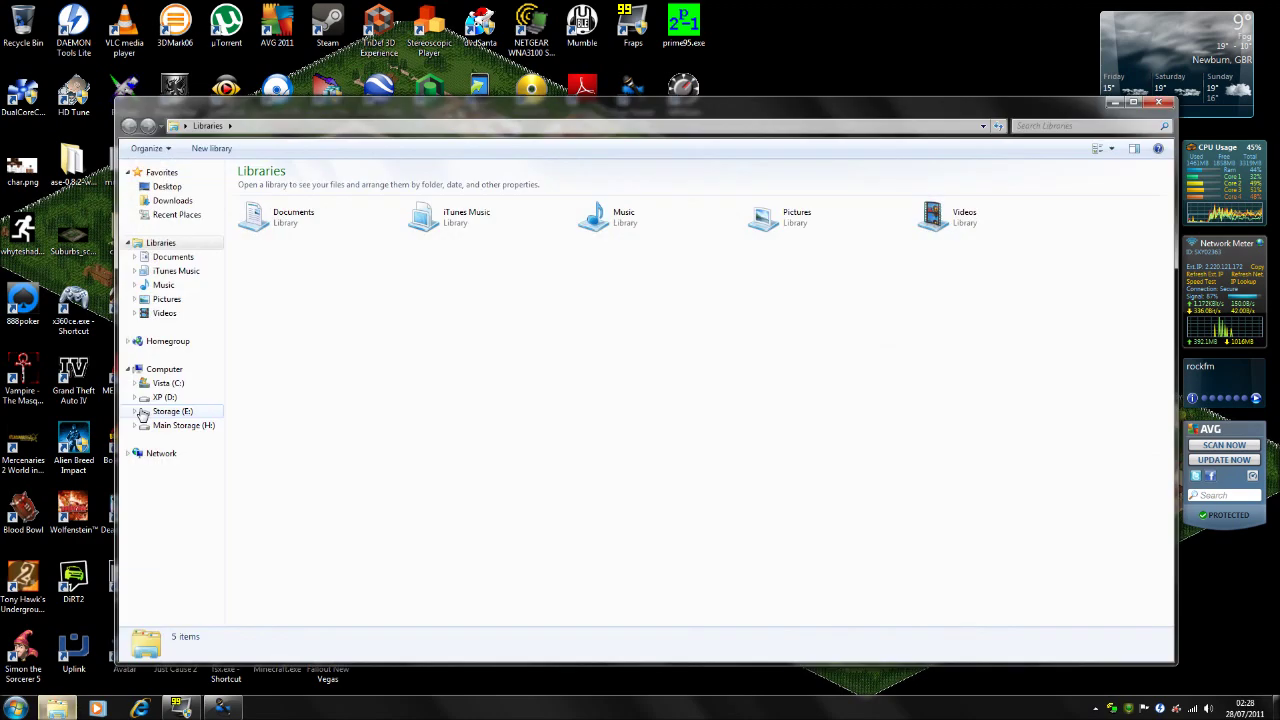
click(168, 384)
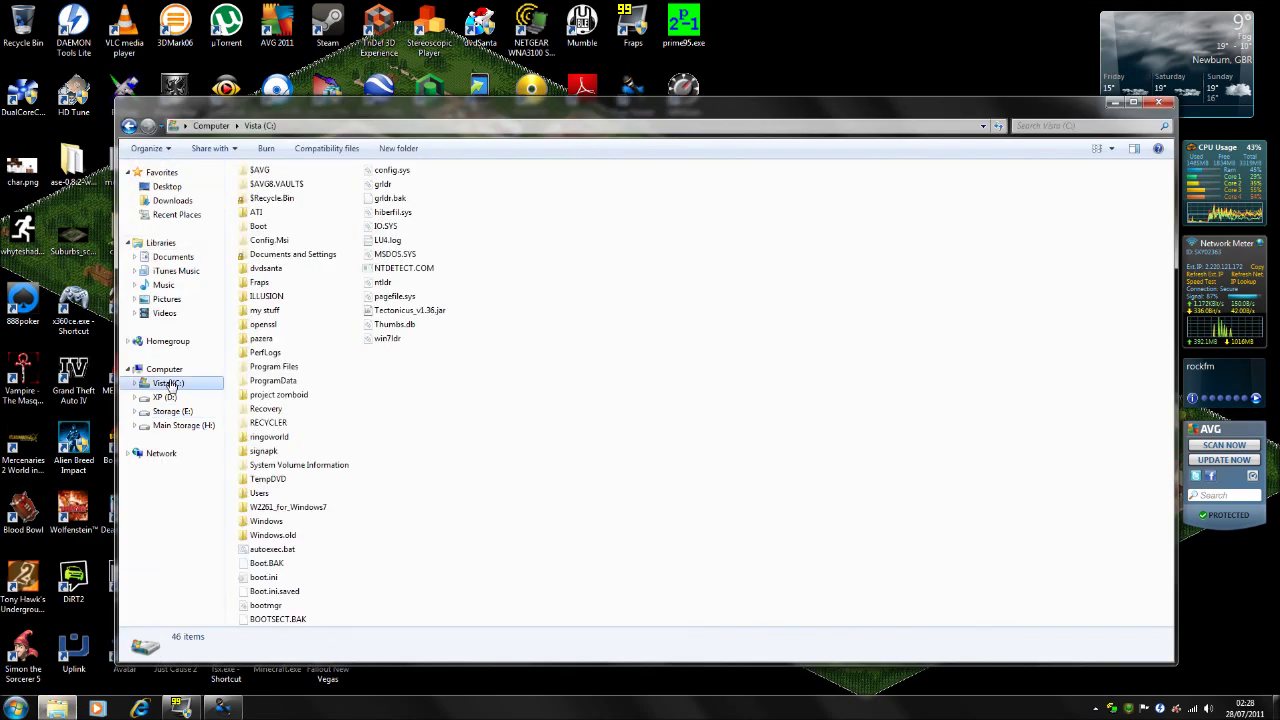
double_click(280, 368)
scroll(350, 410, down, 7)
scroll(380, 428, down, 2)
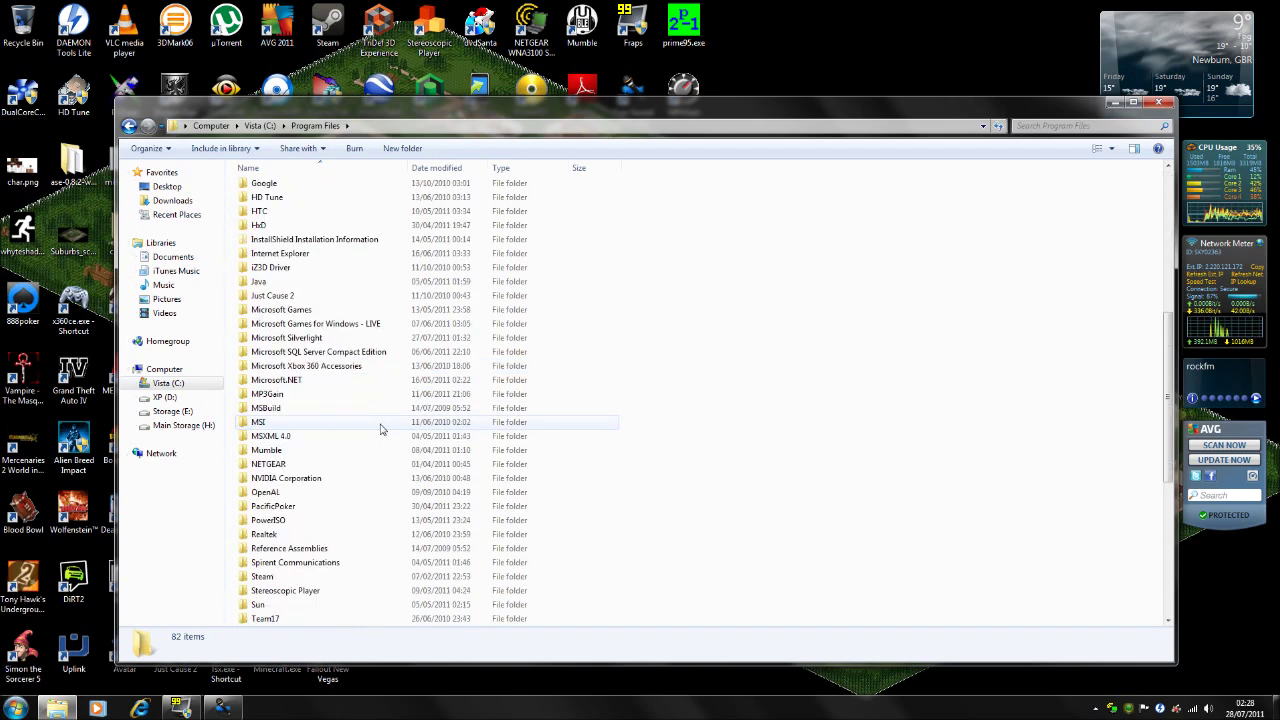
scroll(380, 429, down, 1)
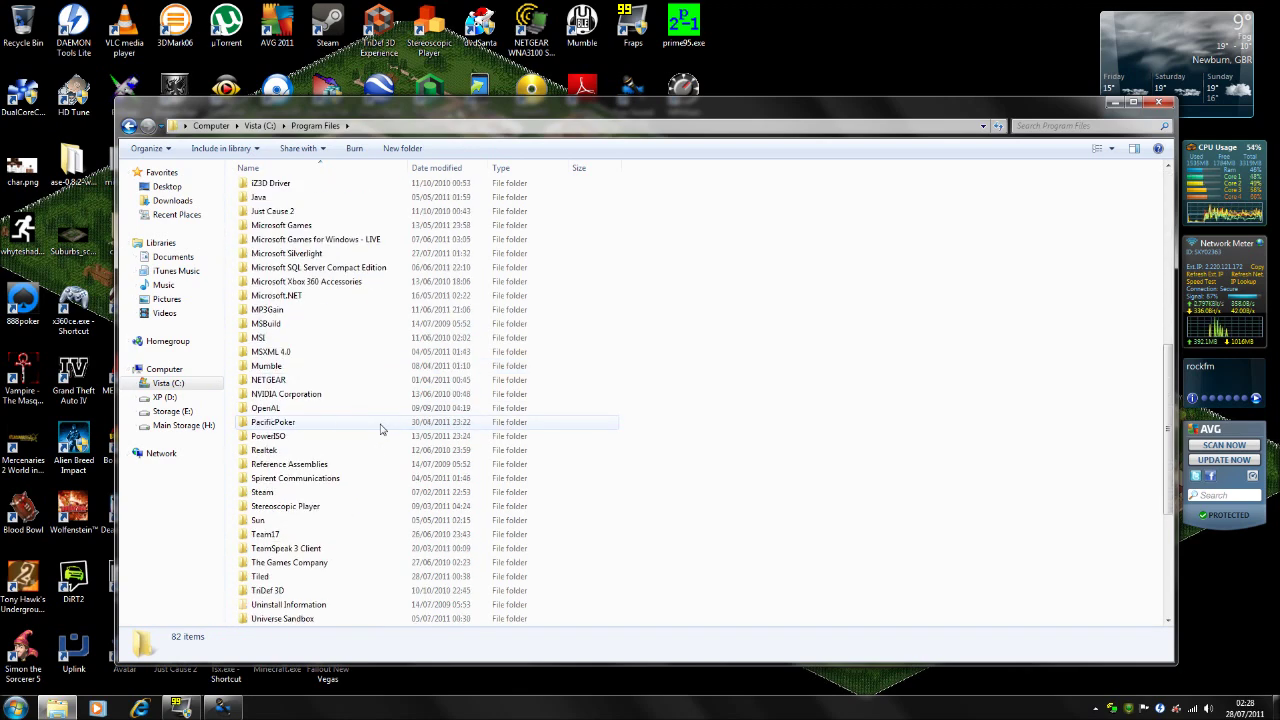
double_click(268, 577)
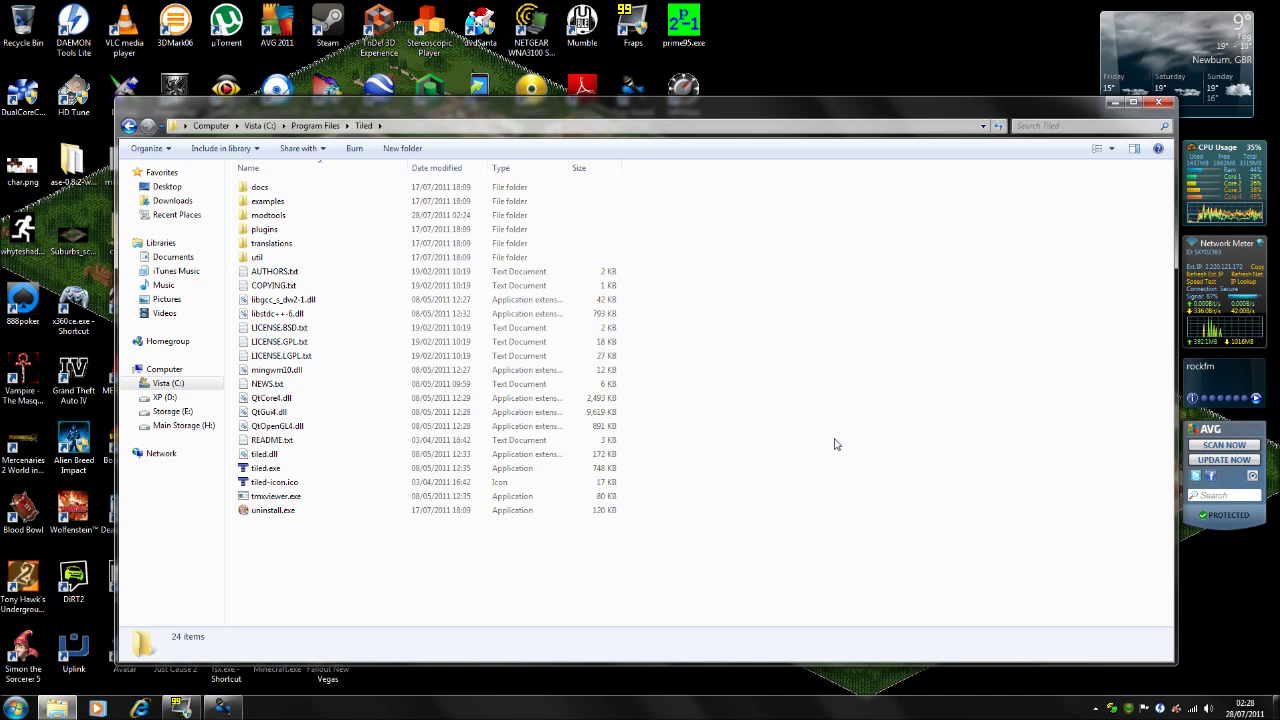
Step: Open C:\project zomboid and show the Open with choices for zombie.jar
click(168, 384)
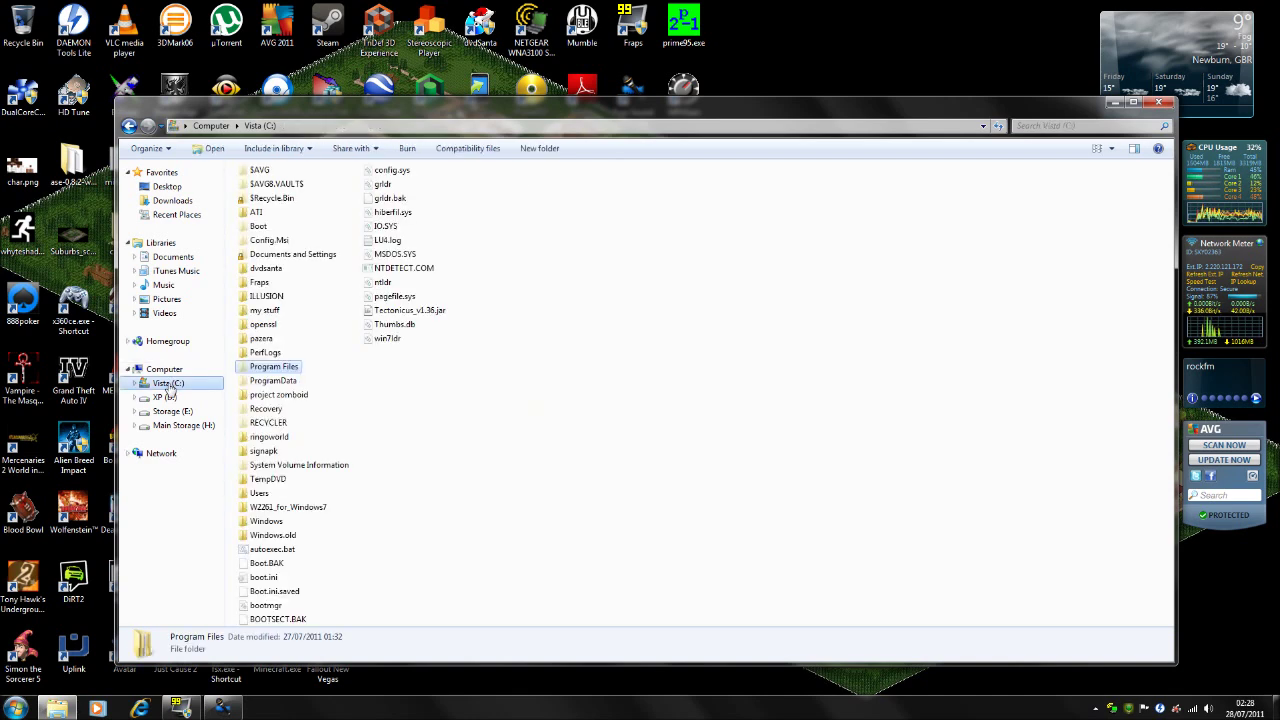
click(281, 396)
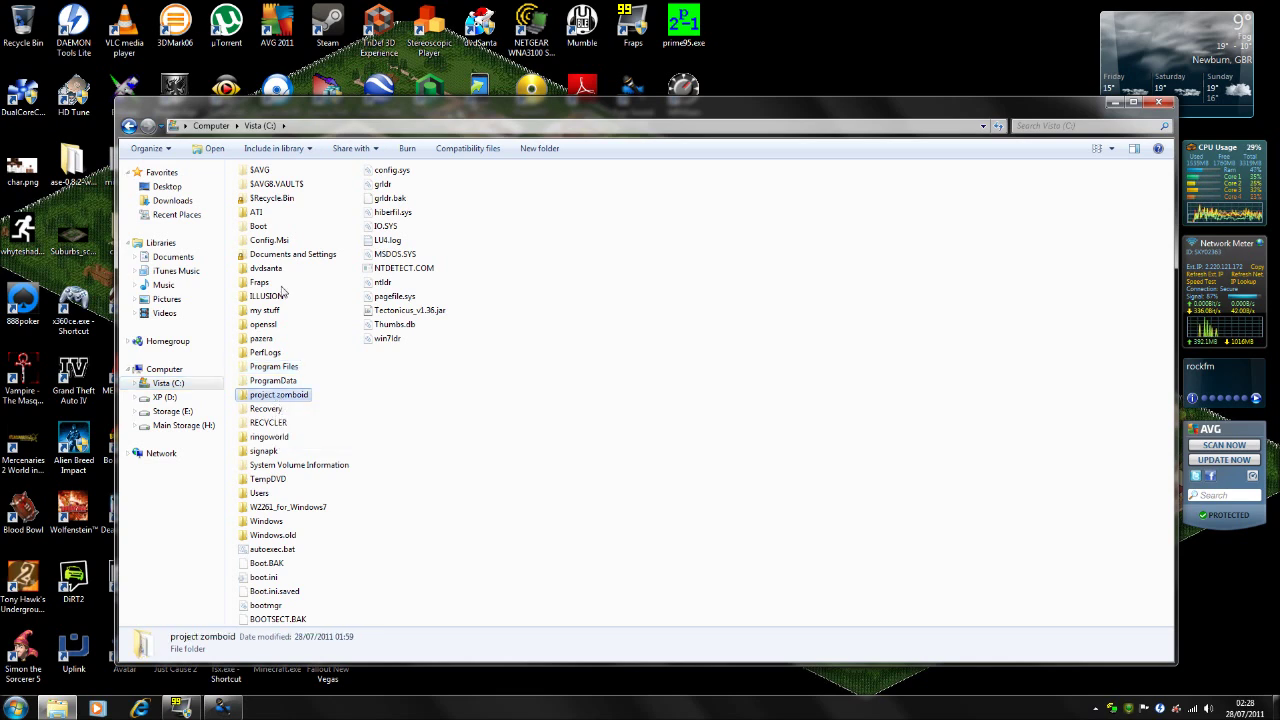
double_click(276, 398)
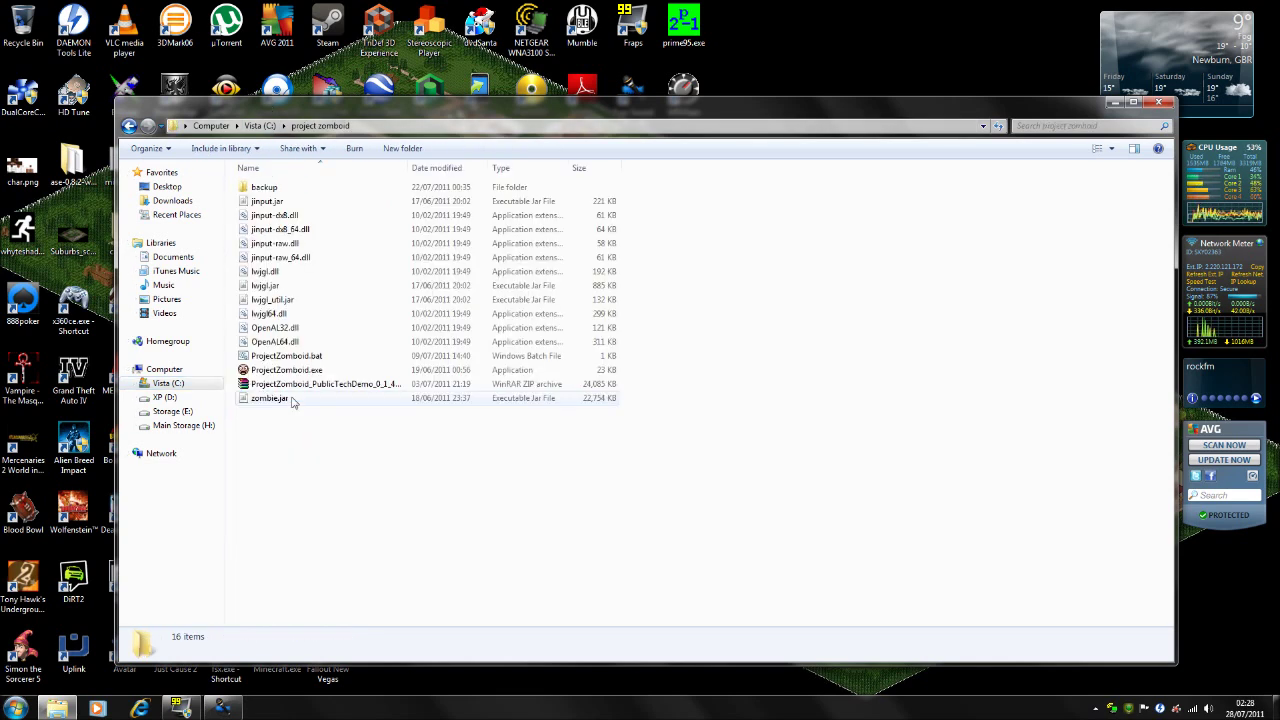
click(292, 405)
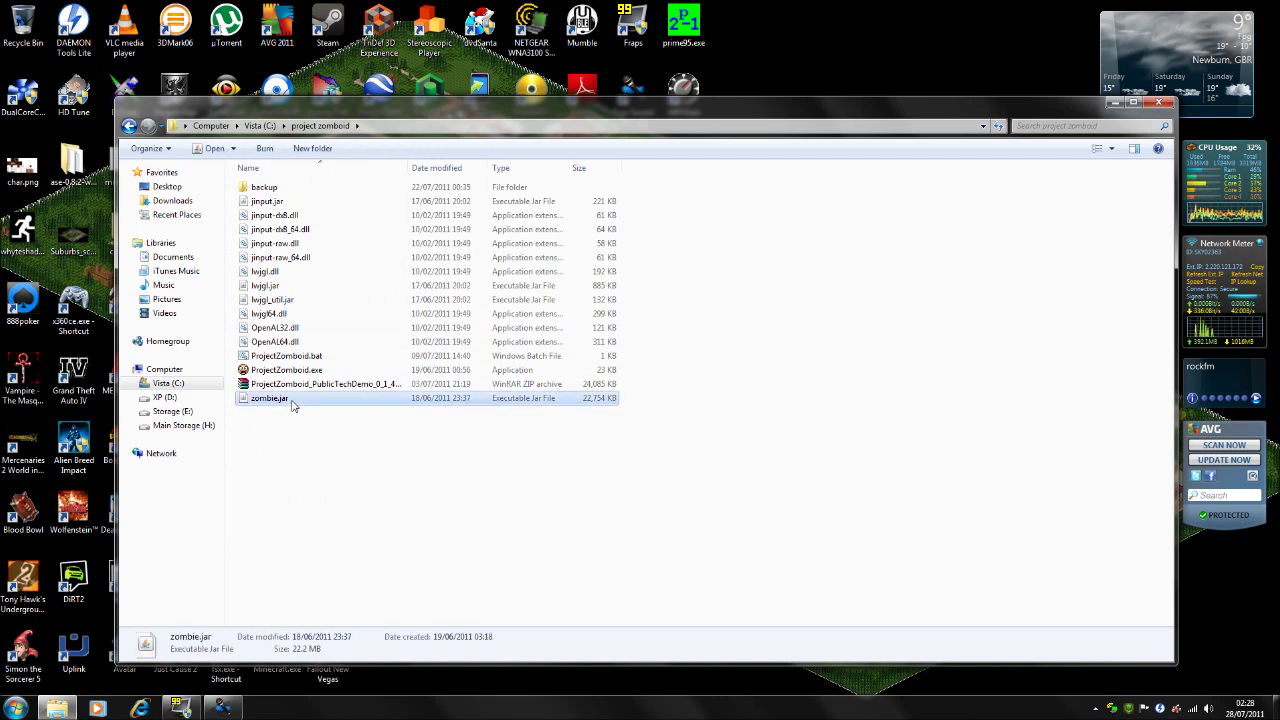
mouse_move(269, 398)
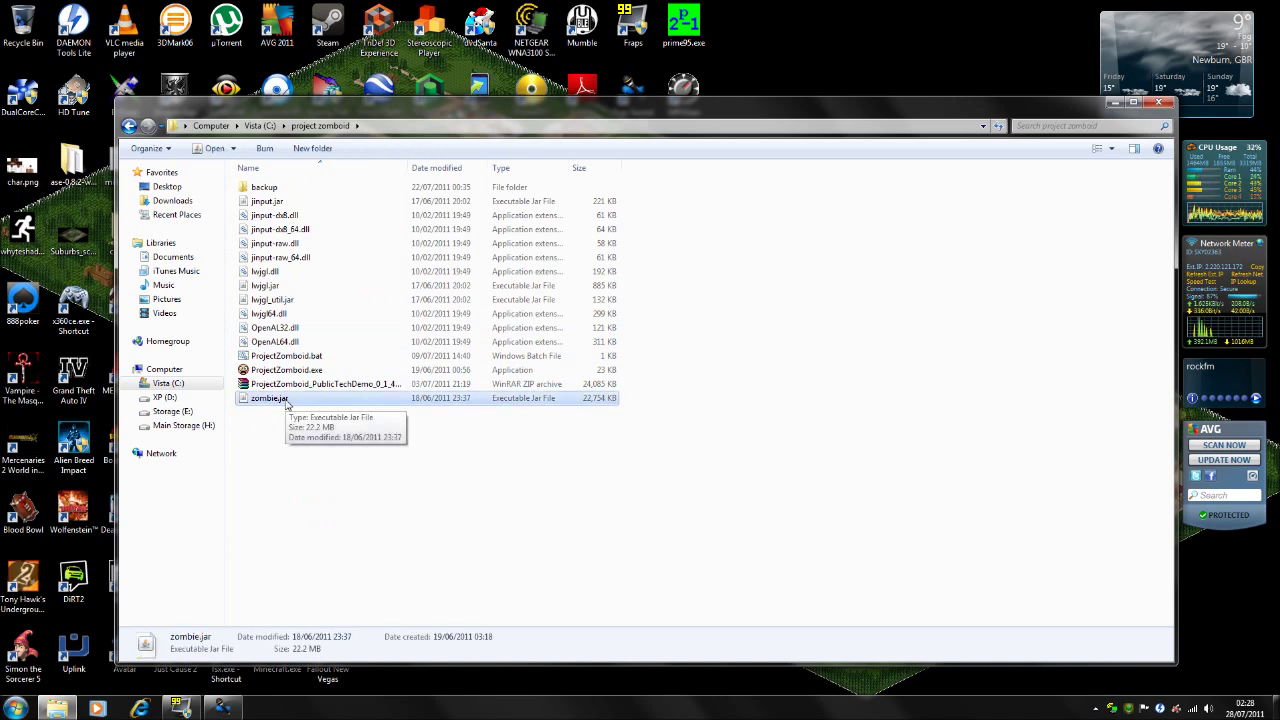
right_click(286, 402)
mouse_move(327, 450)
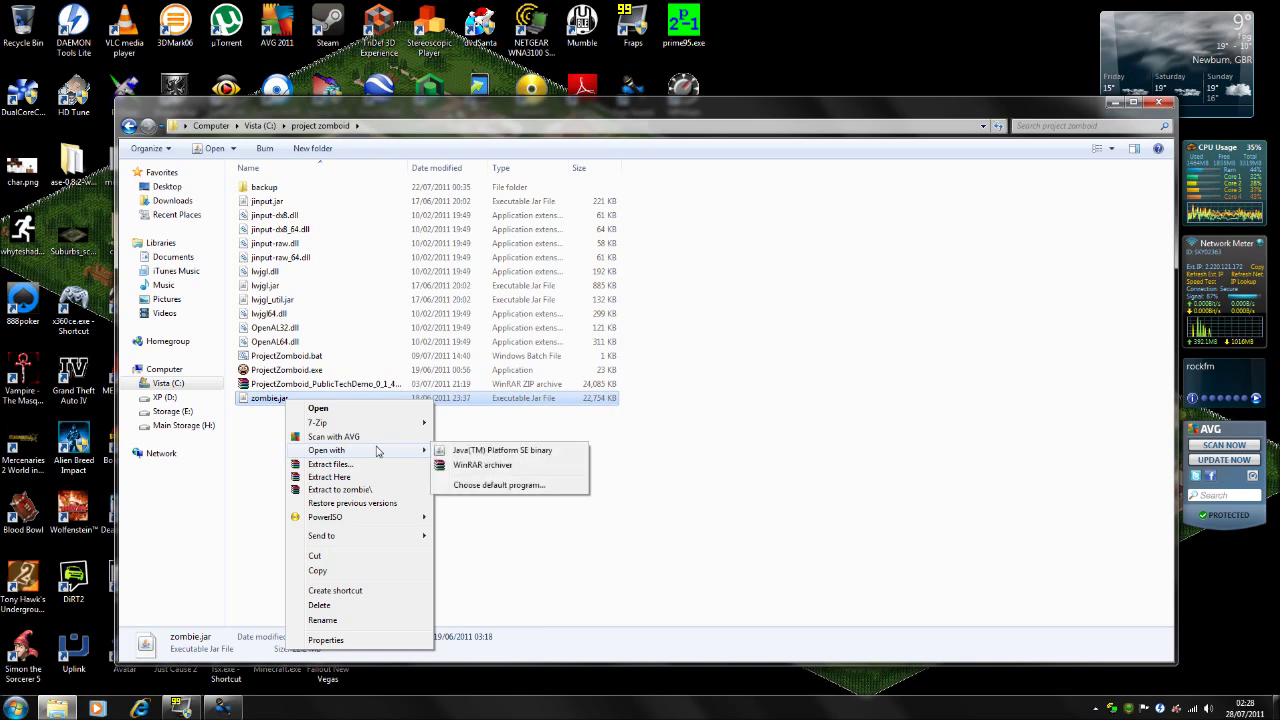
Step: Open zombie.jar in WinRAR and select test.tmx in its media folder
click(481, 465)
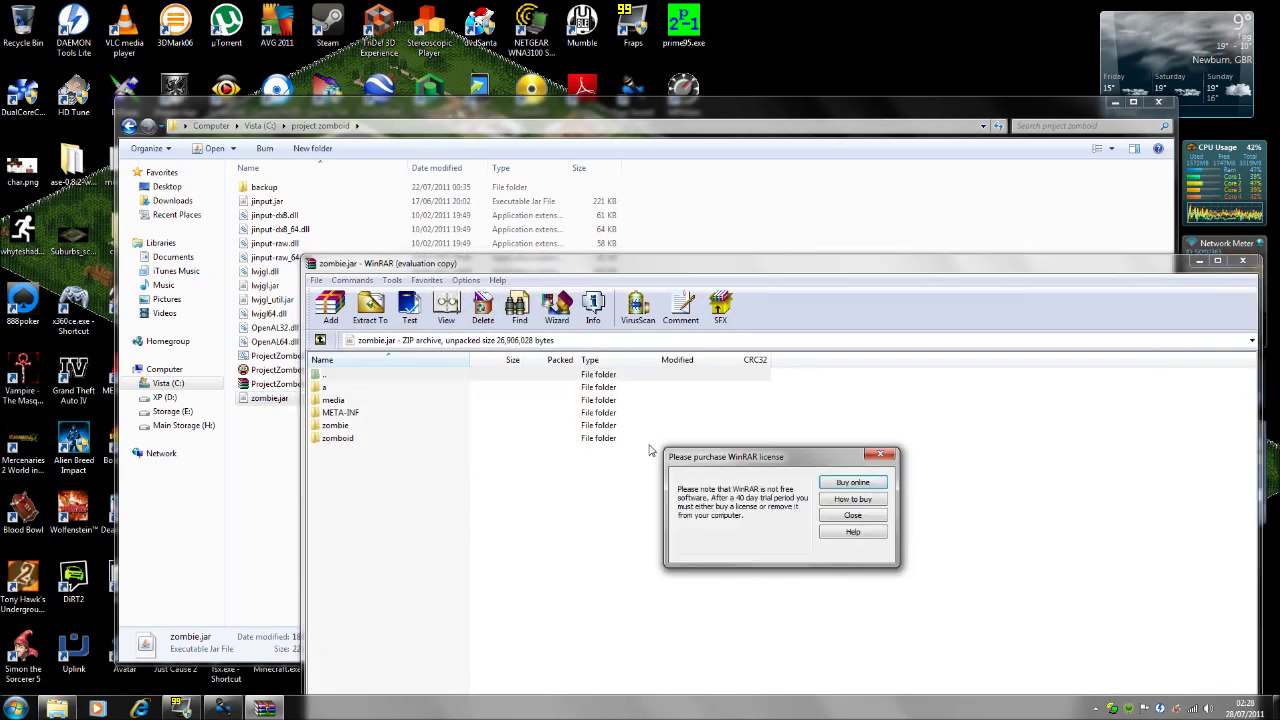
click(849, 518)
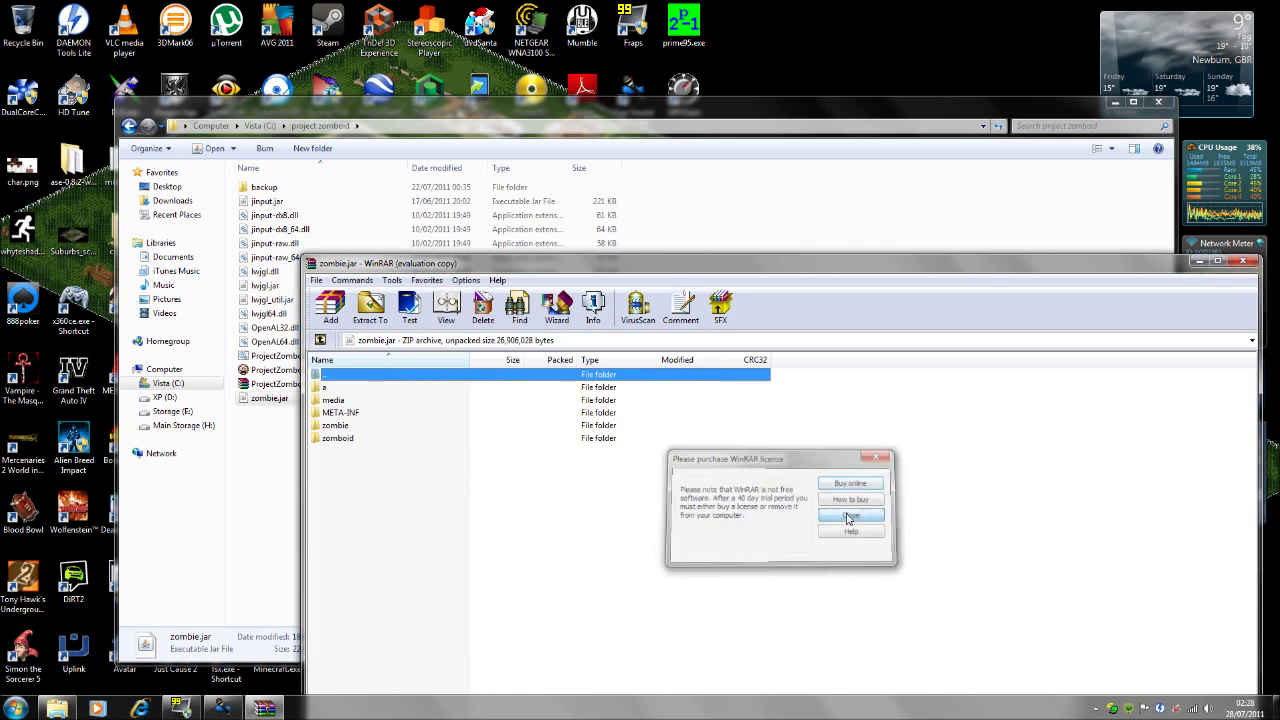
double_click(330, 400)
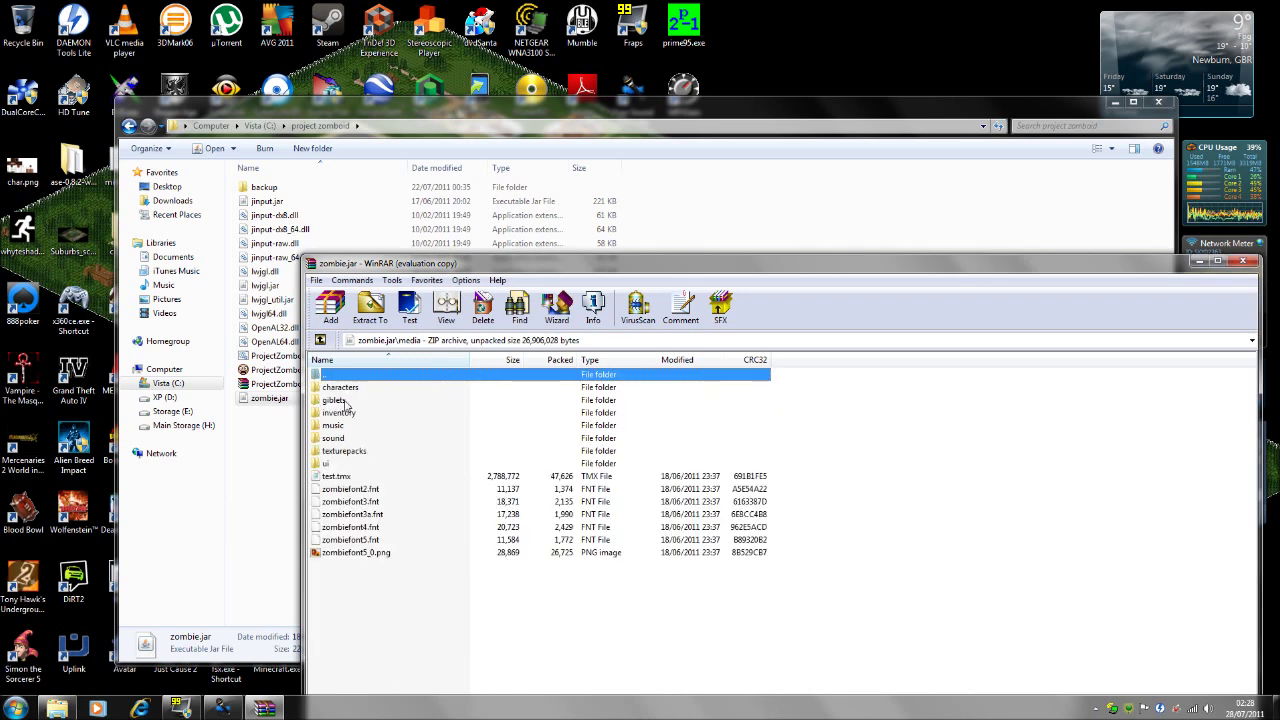
click(343, 478)
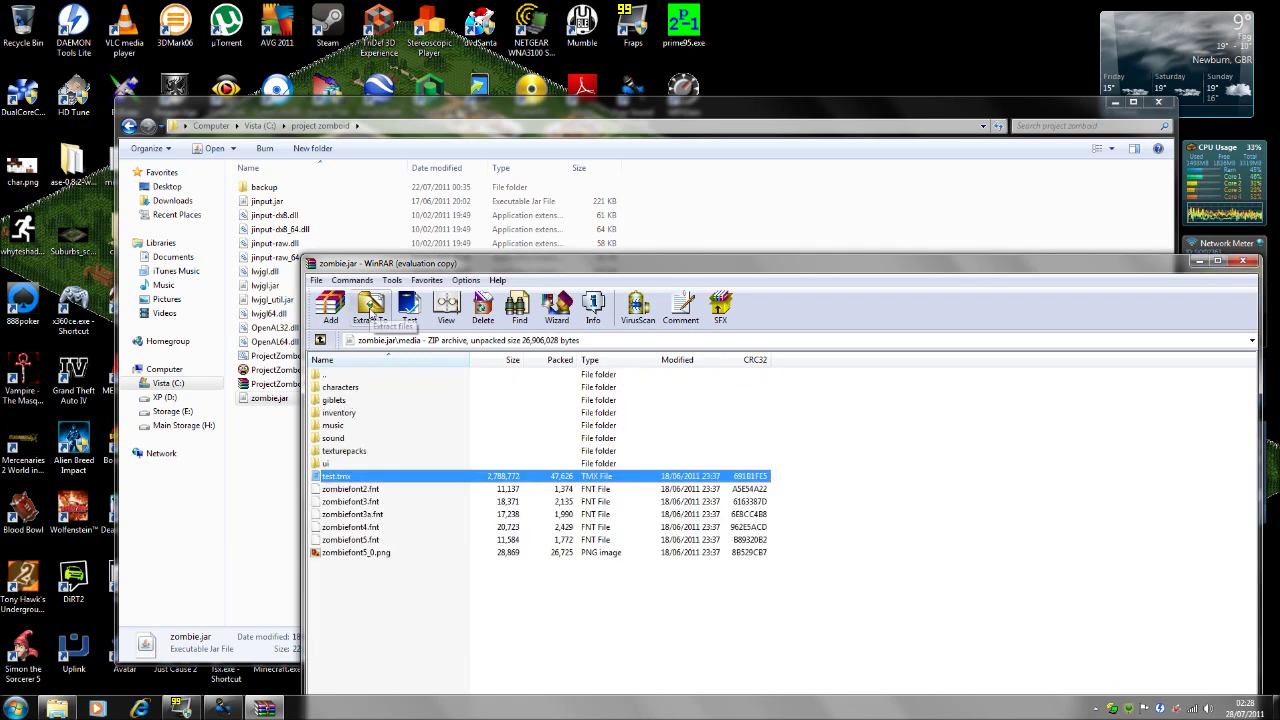
Step: Extract test.tmx from the archive to the desktop
click(370, 308)
click(820, 434)
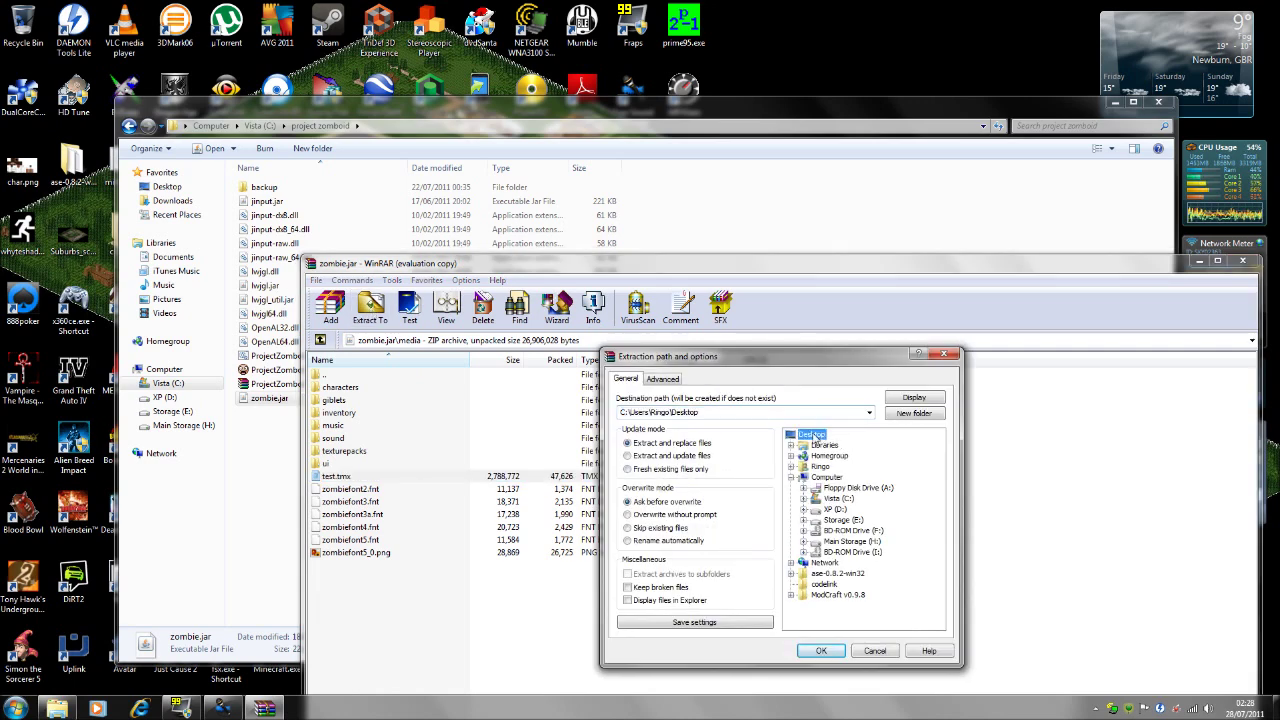
click(834, 653)
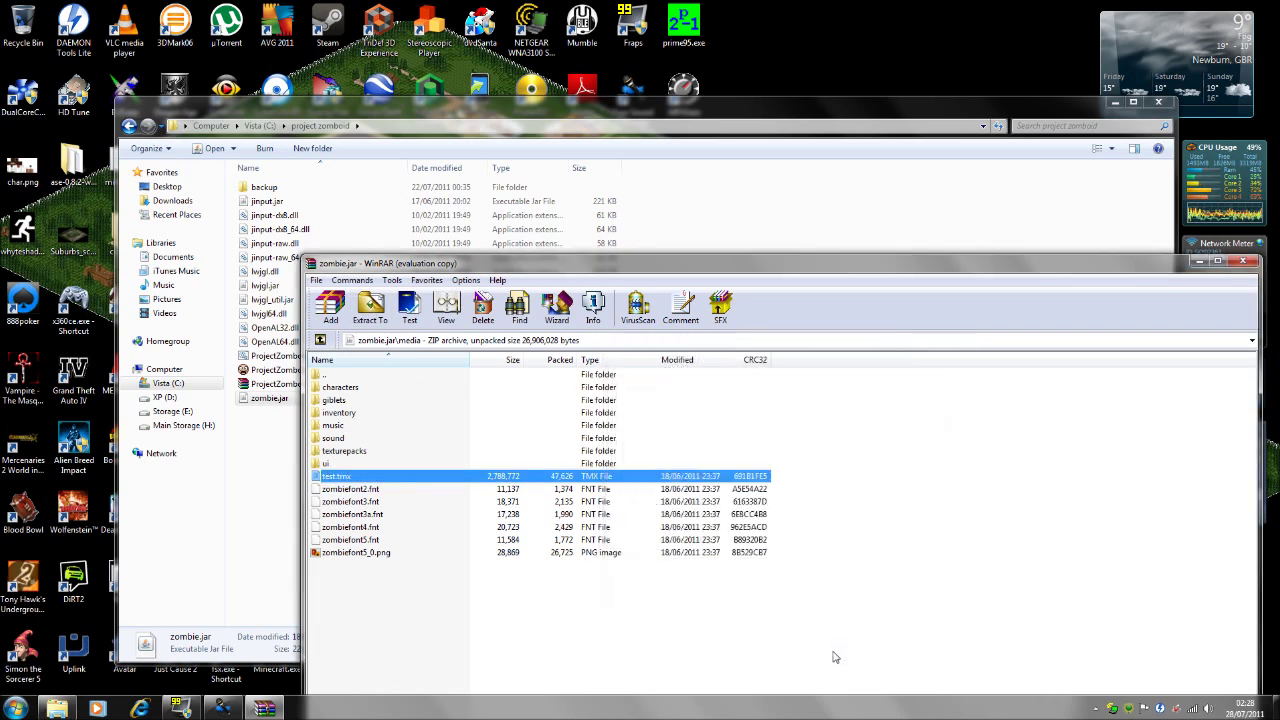
Step: Close WinRAR and browse to C:\Program Files\Tiled\modtools
click(1241, 263)
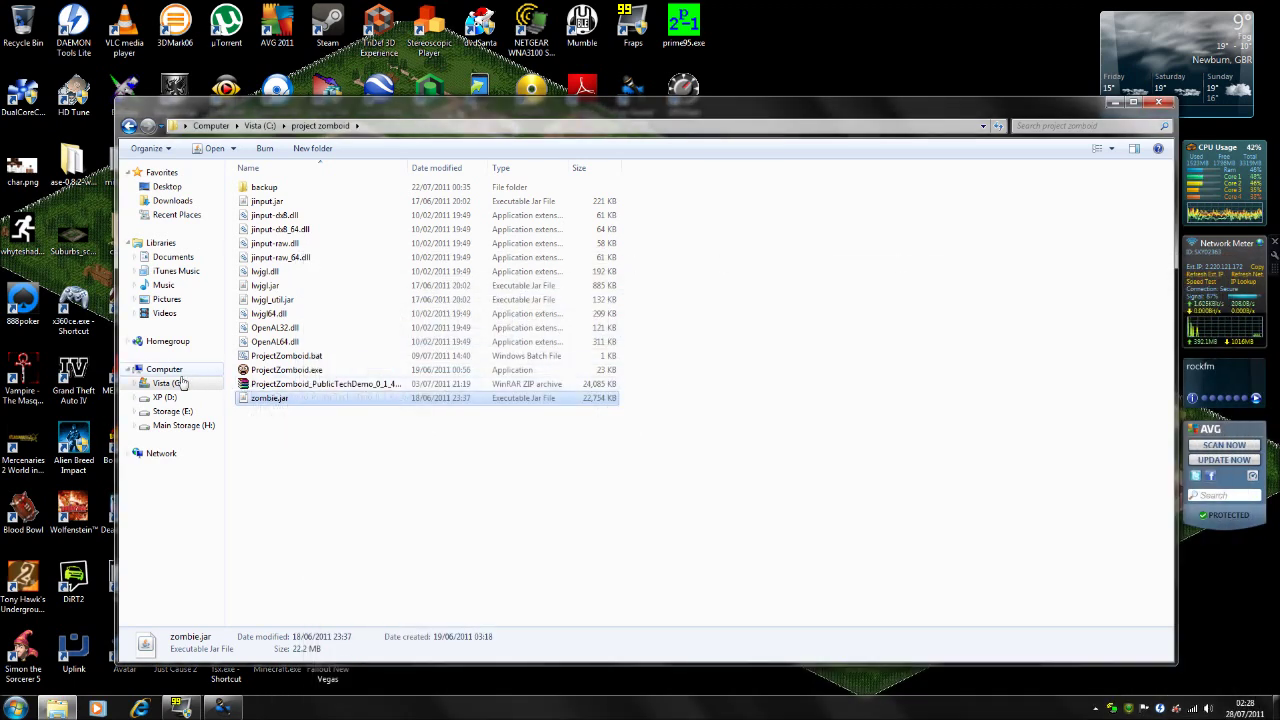
click(168, 384)
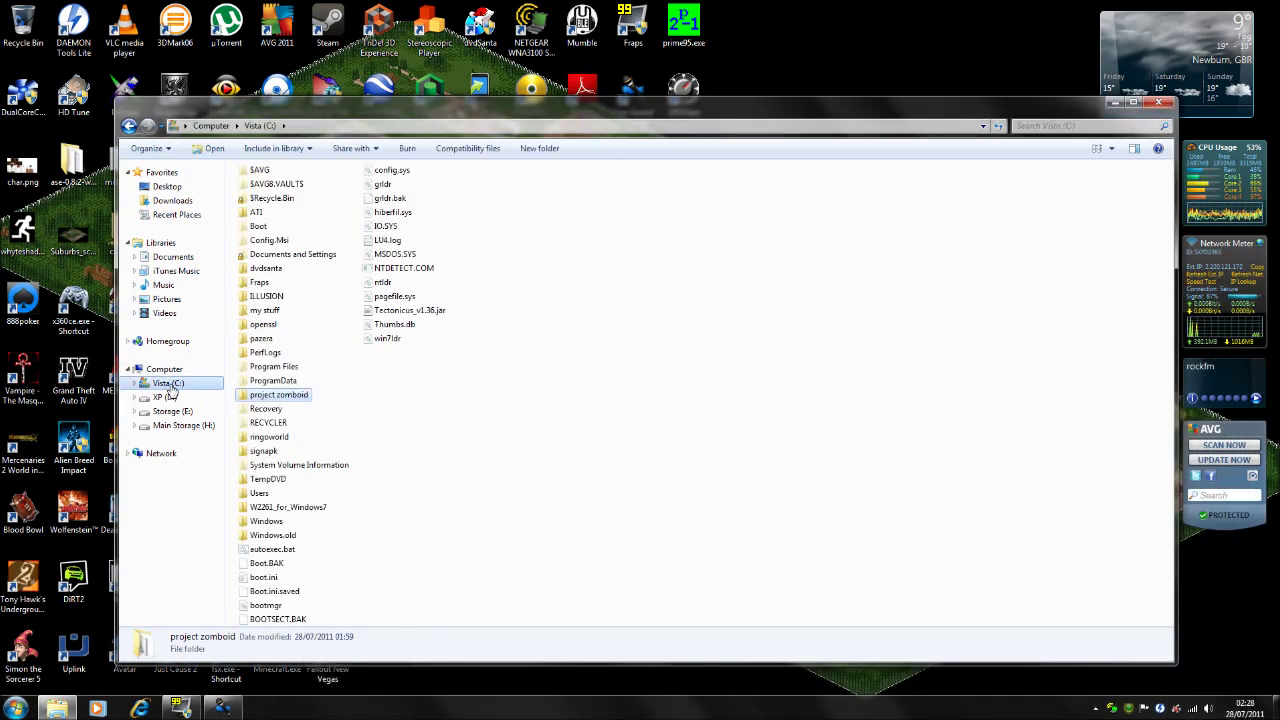
double_click(280, 369)
scroll(412, 415, down, 5)
scroll(412, 415, down, 9)
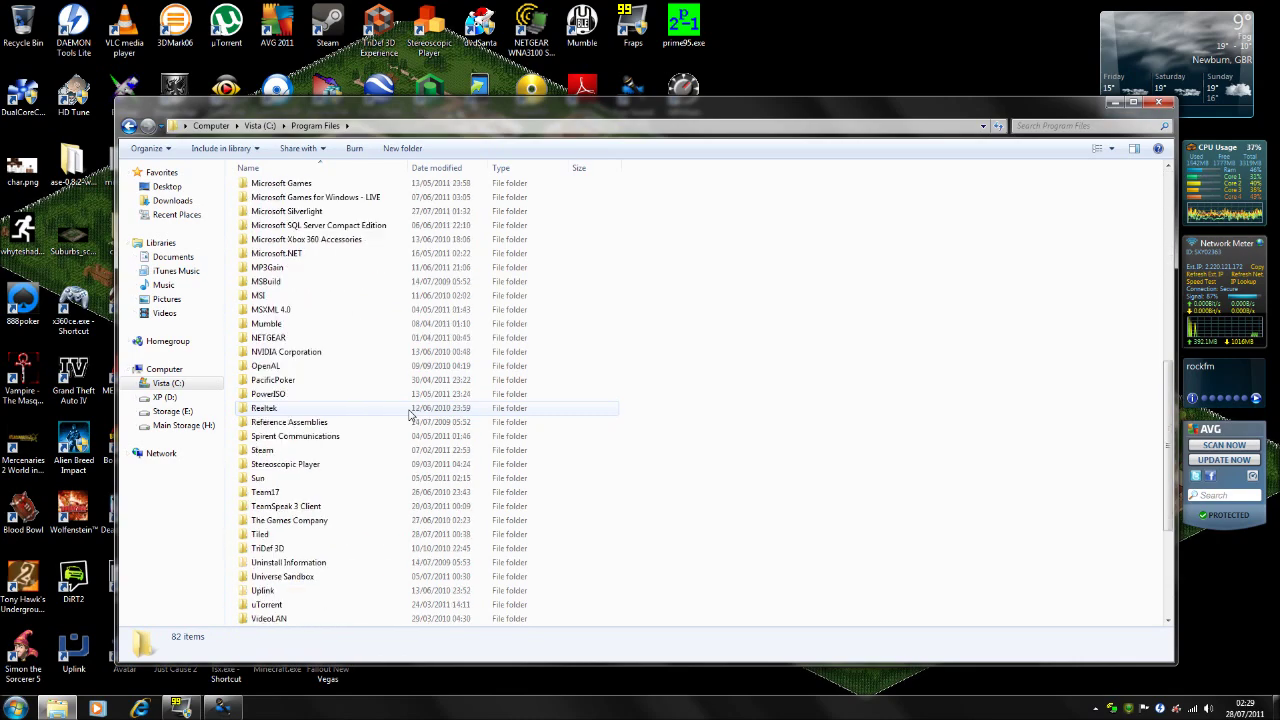
double_click(266, 535)
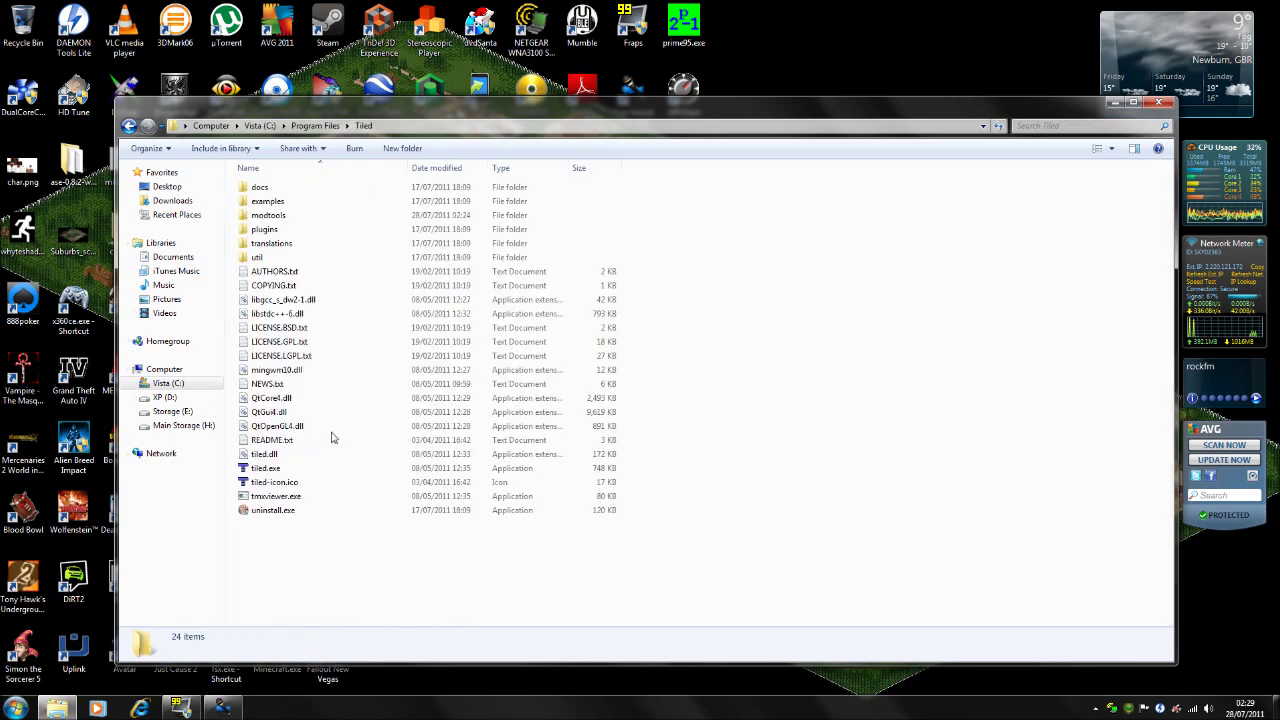
double_click(311, 216)
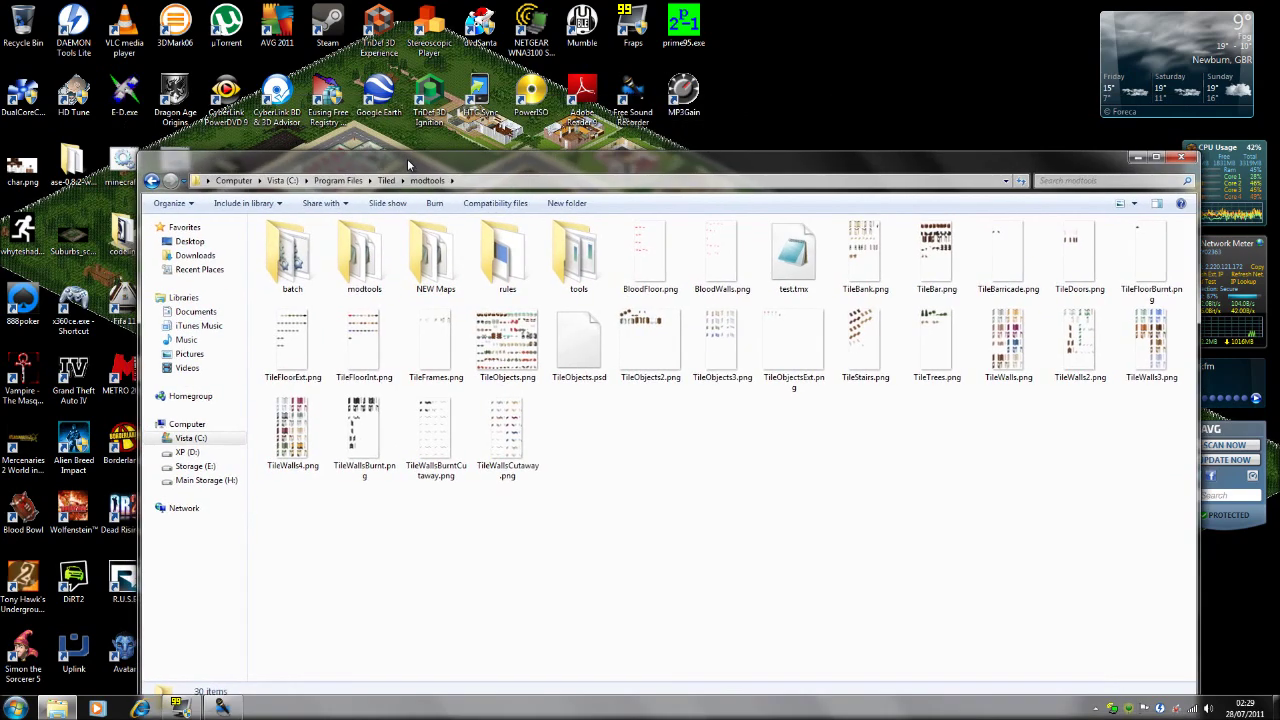
Step: Move the desktop test.tmx into modtools, replacing the existing file, then launch tiled.exe
drag(388, 110, 457, 300)
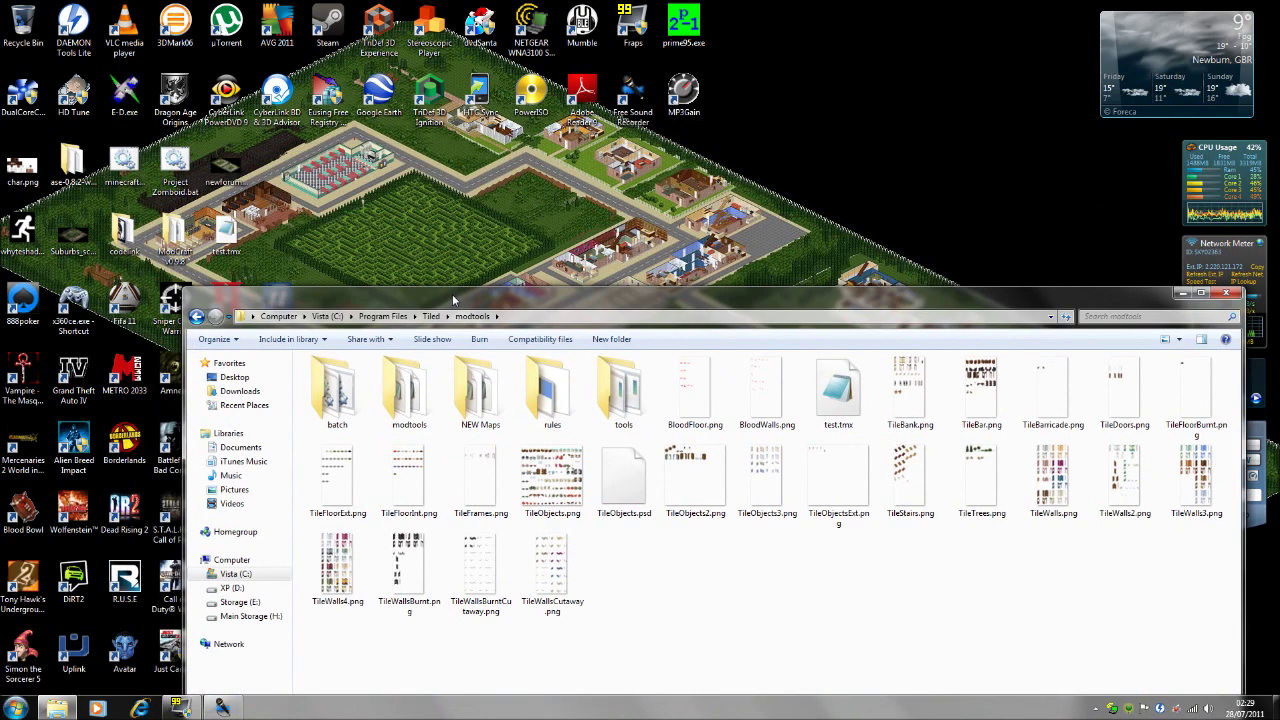
right_click(205, 228)
click(270, 454)
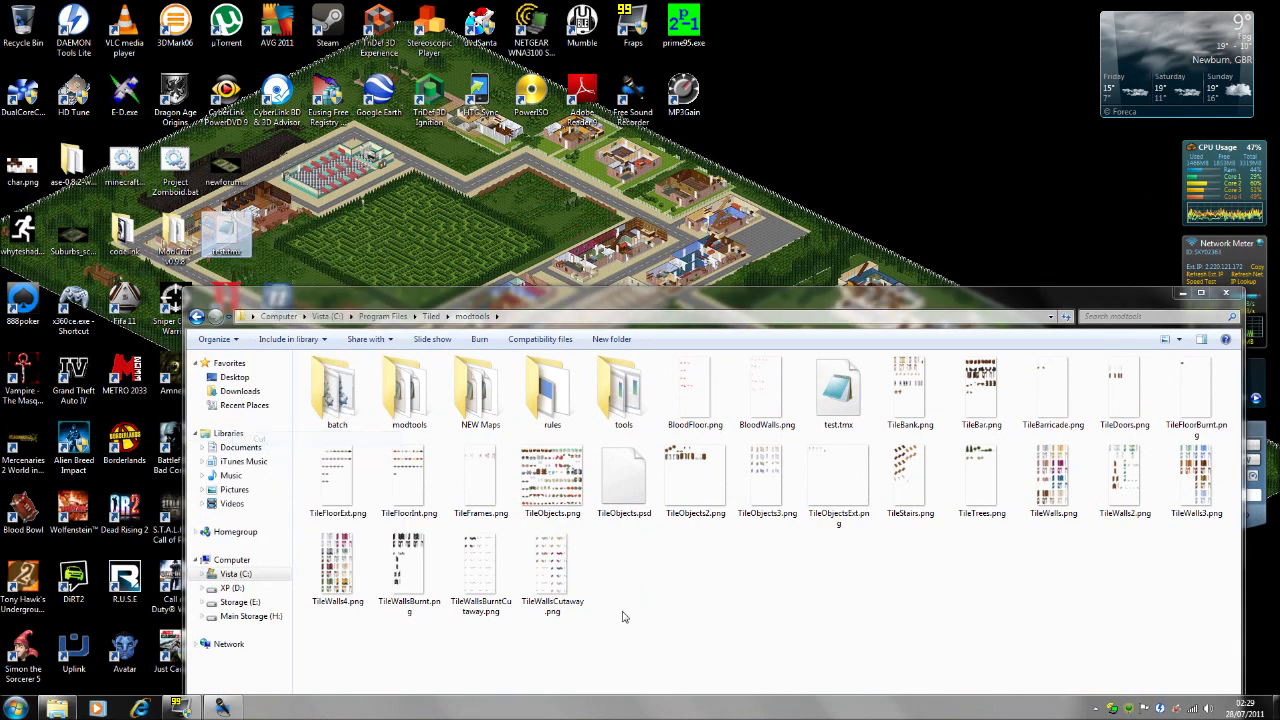
right_click(700, 605)
click(724, 503)
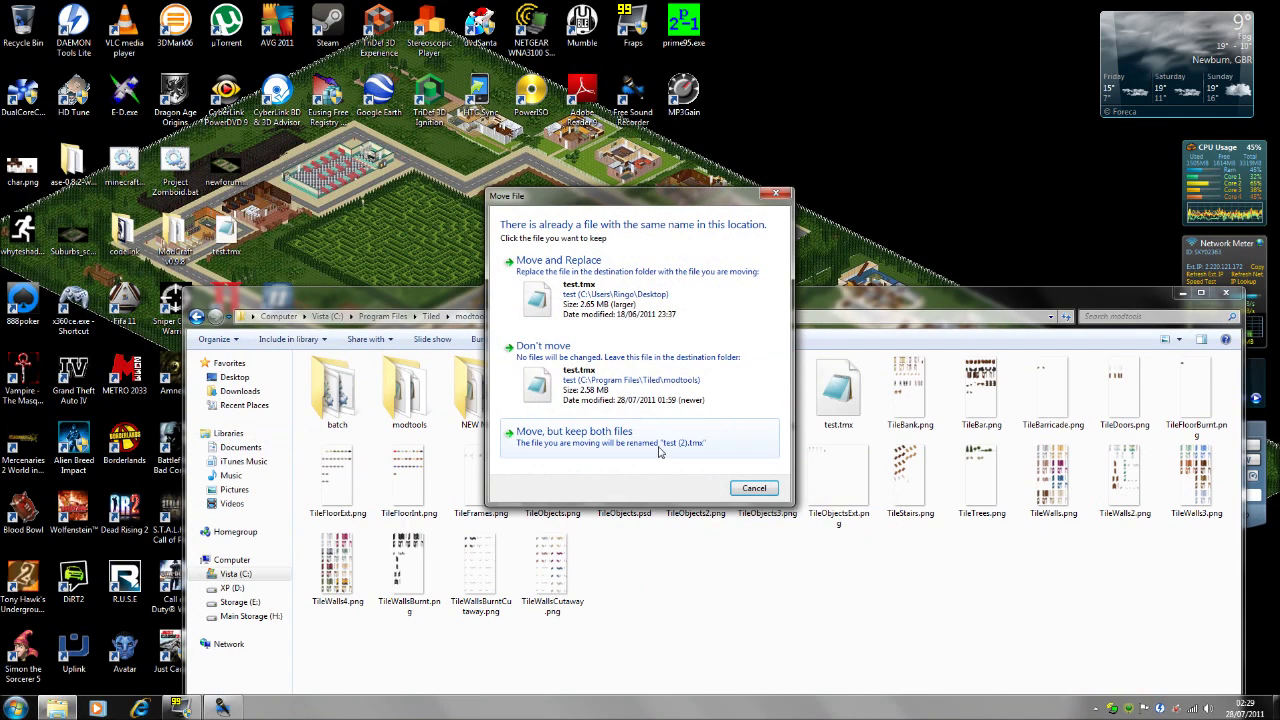
click(600, 296)
click(622, 414)
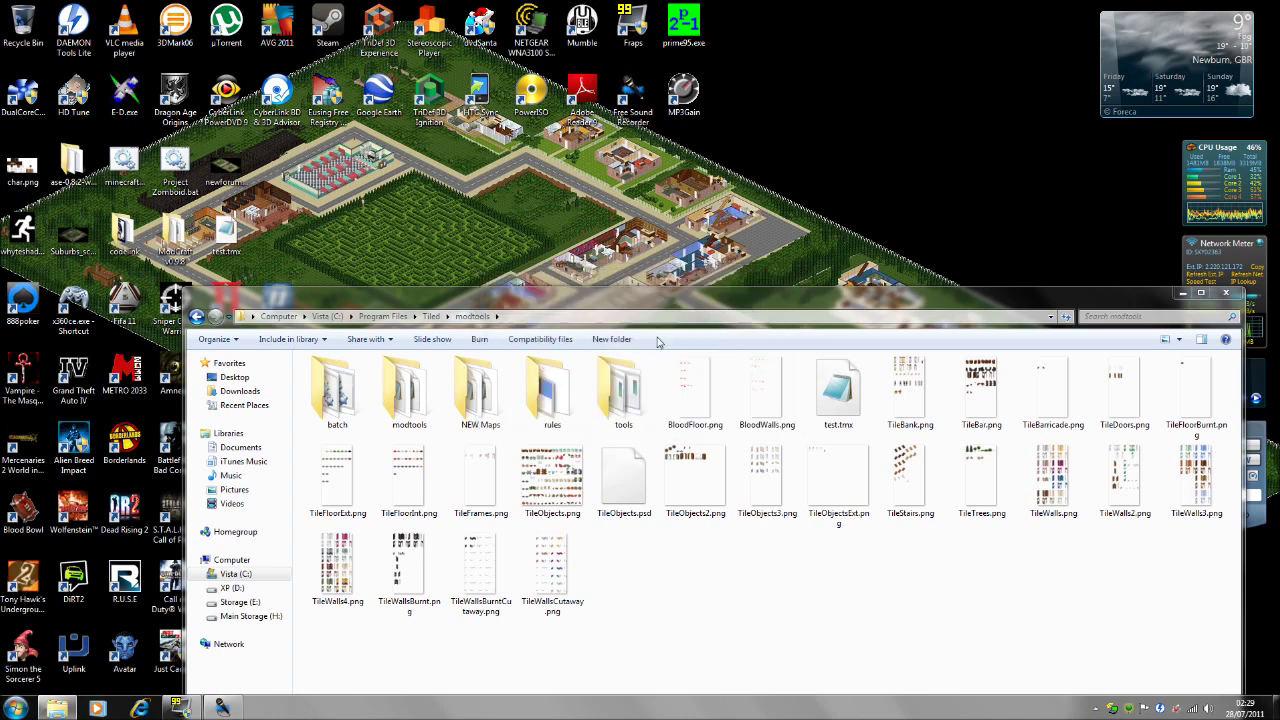
drag(660, 307, 604, 74)
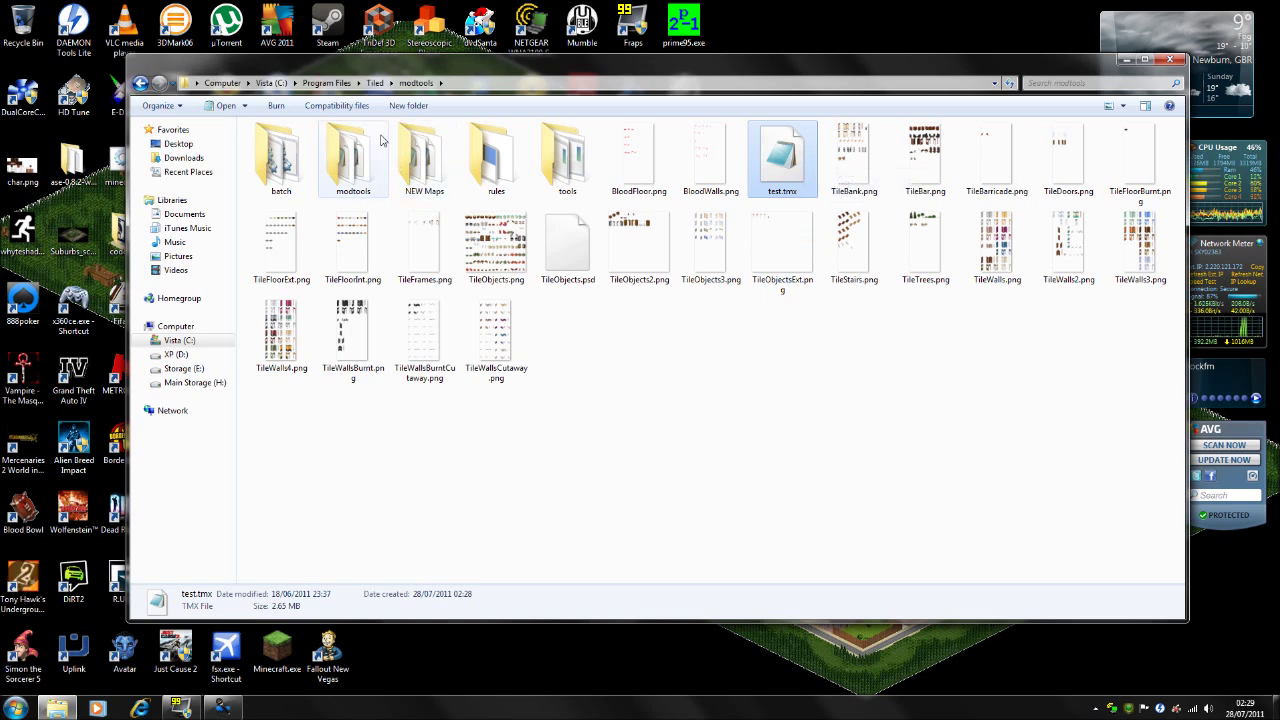
click(375, 83)
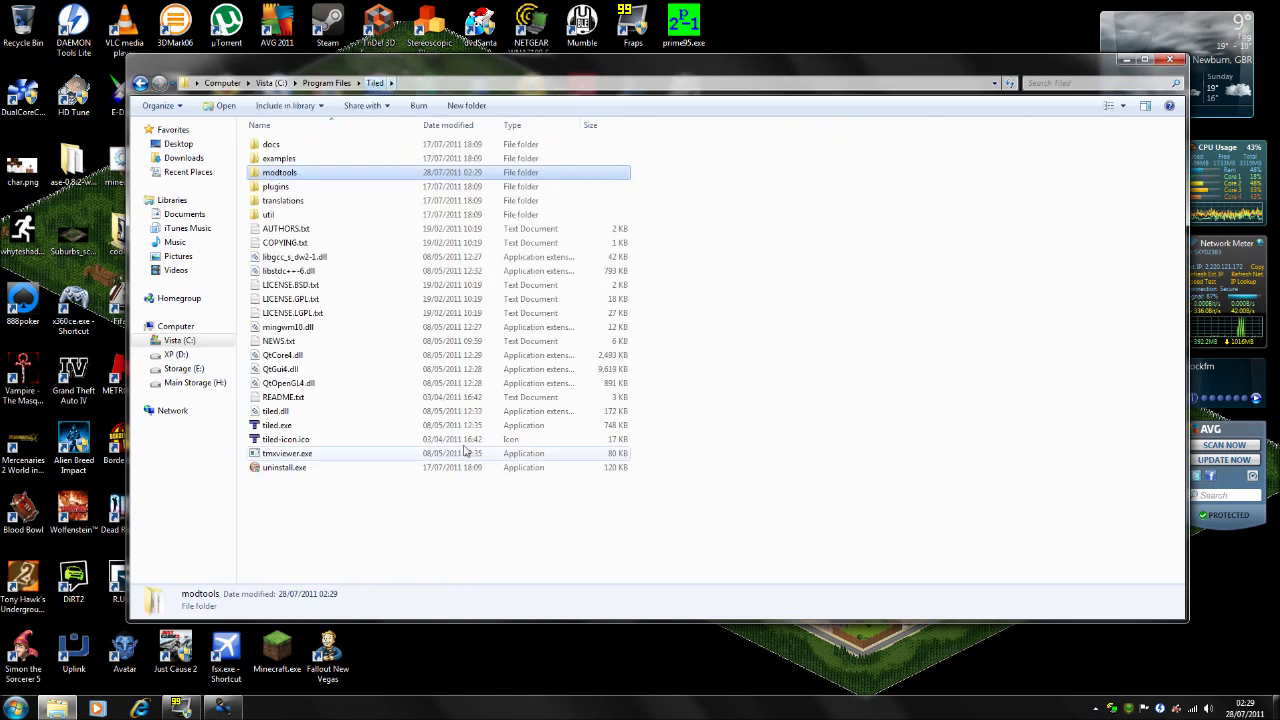
double_click(339, 427)
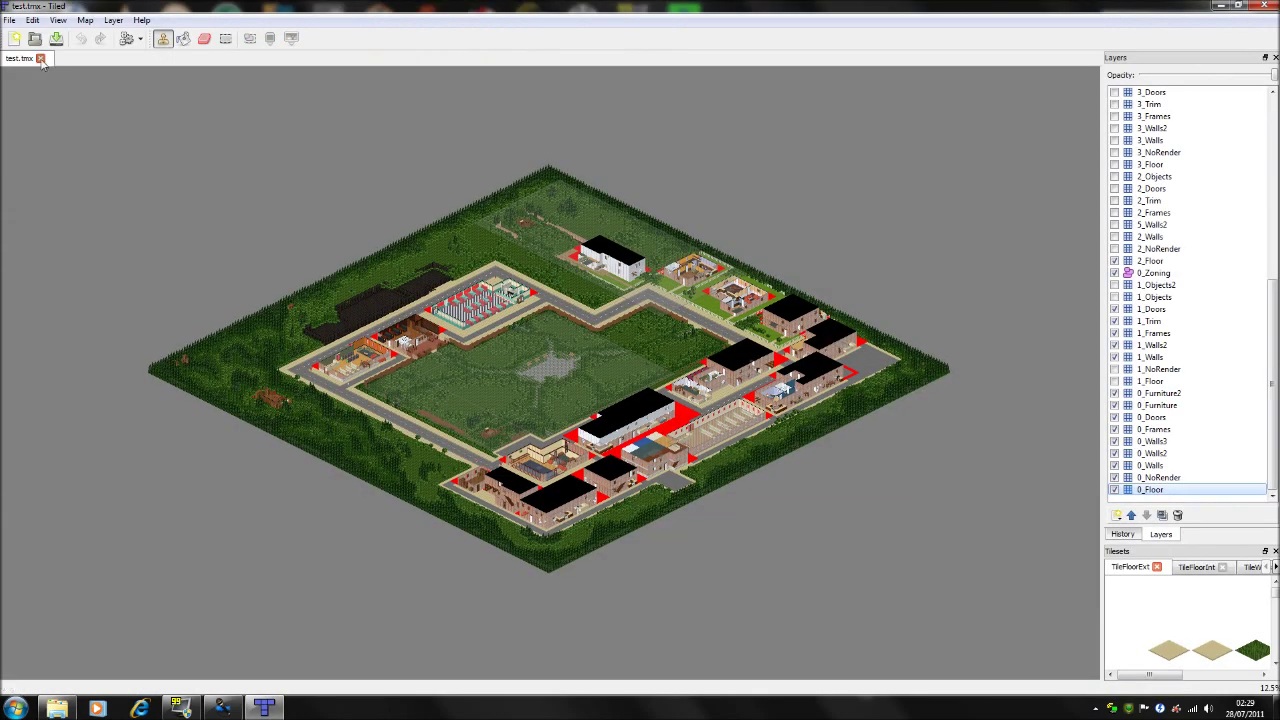
Step: Close the test.tmx map, then review and dismiss Tiled's Edit > Preferences
click(41, 58)
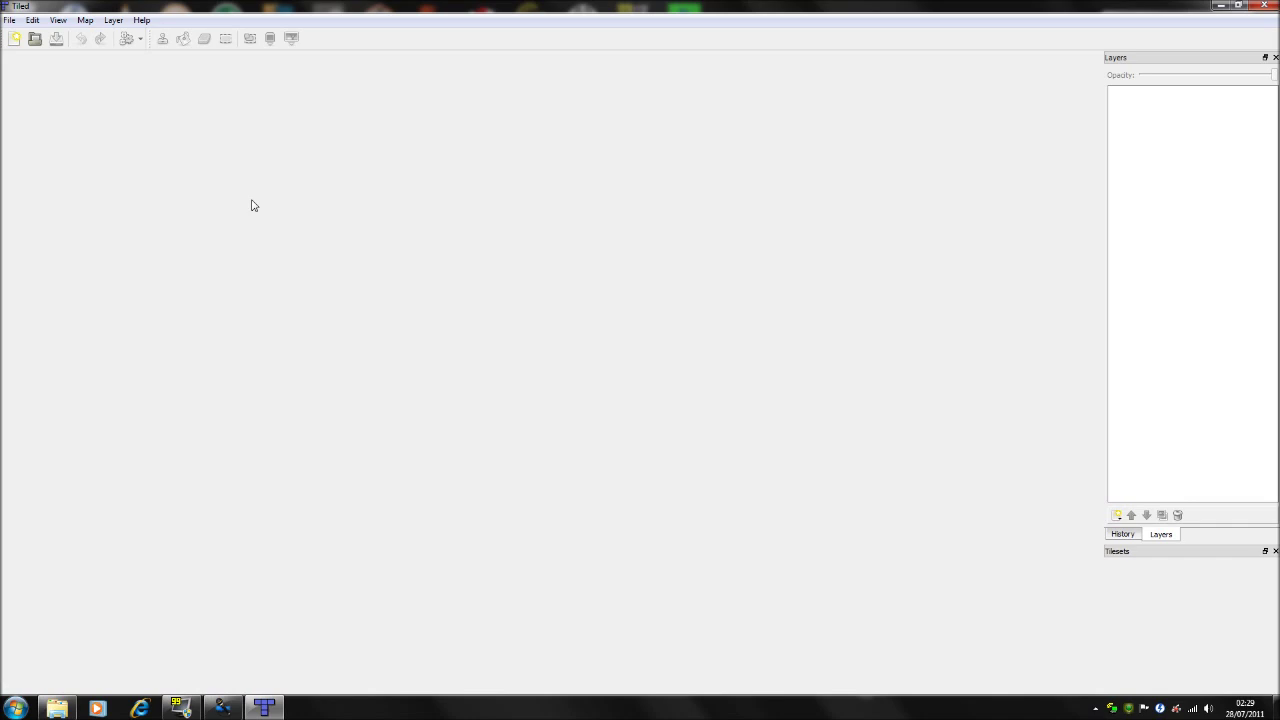
click(32, 20)
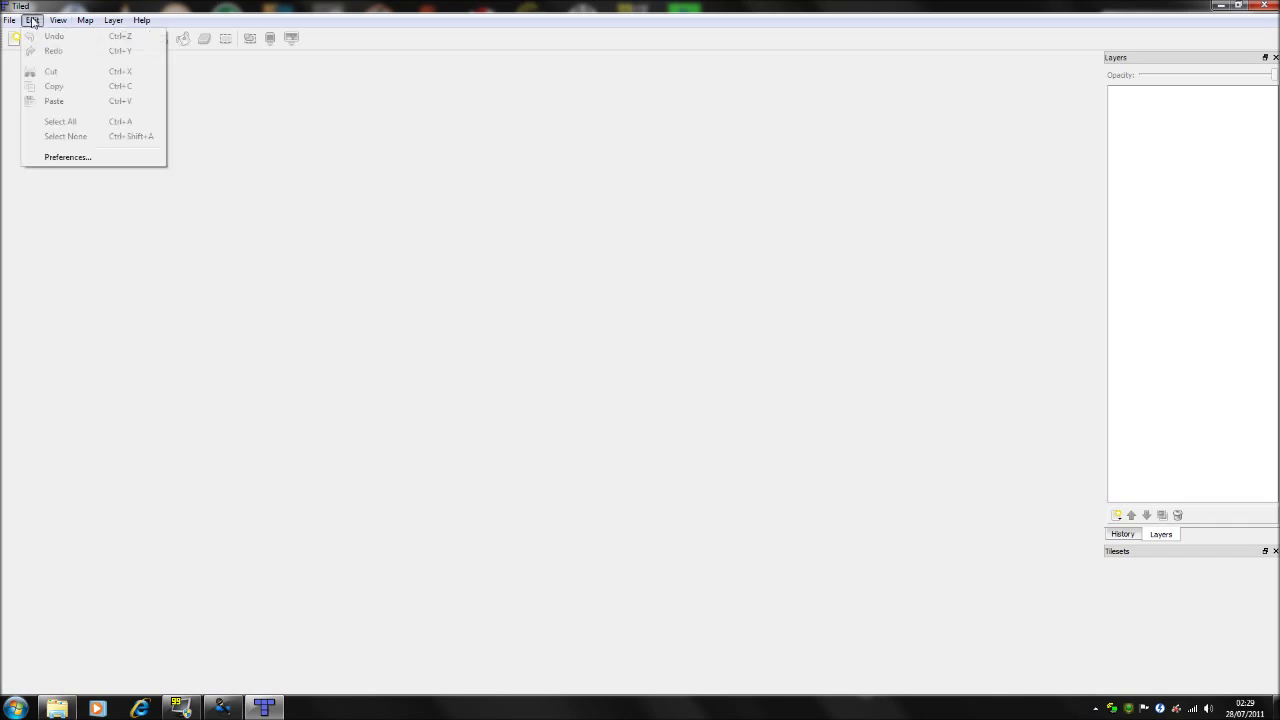
click(86, 155)
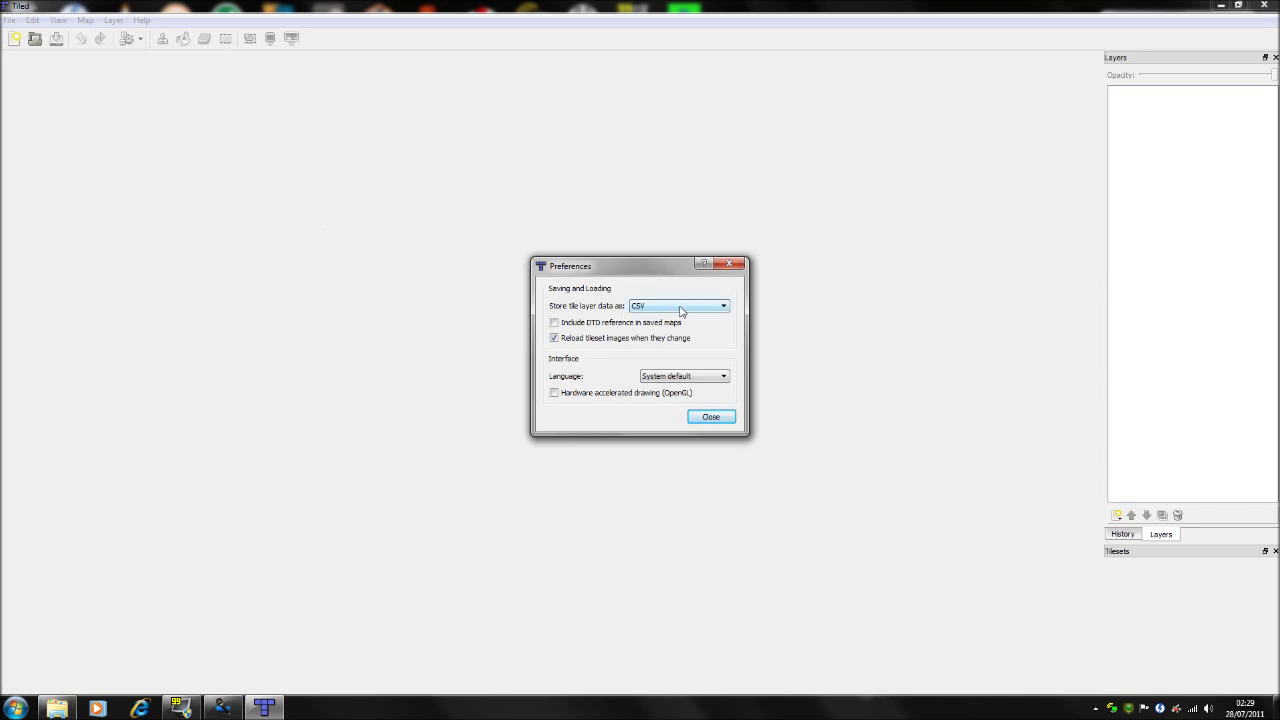
click(711, 417)
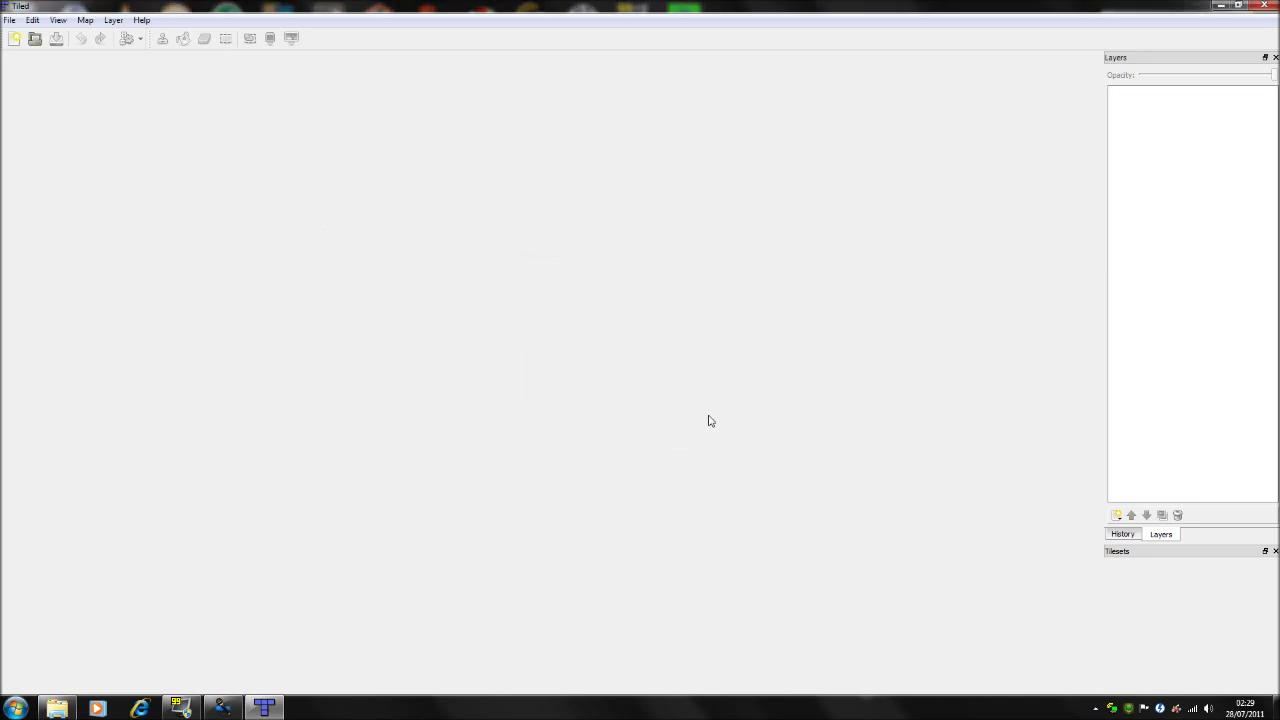
Step: Open test.tmx from the modtools folder with the Open toolbar button
click(33, 40)
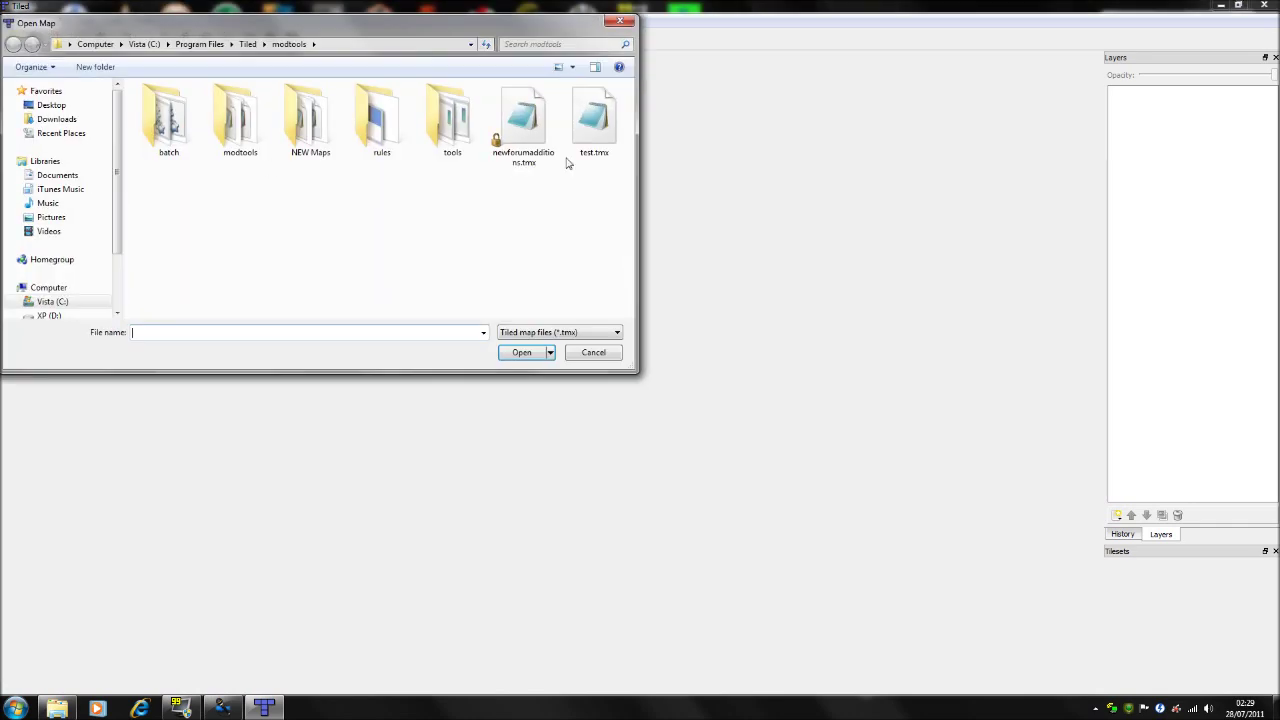
click(592, 123)
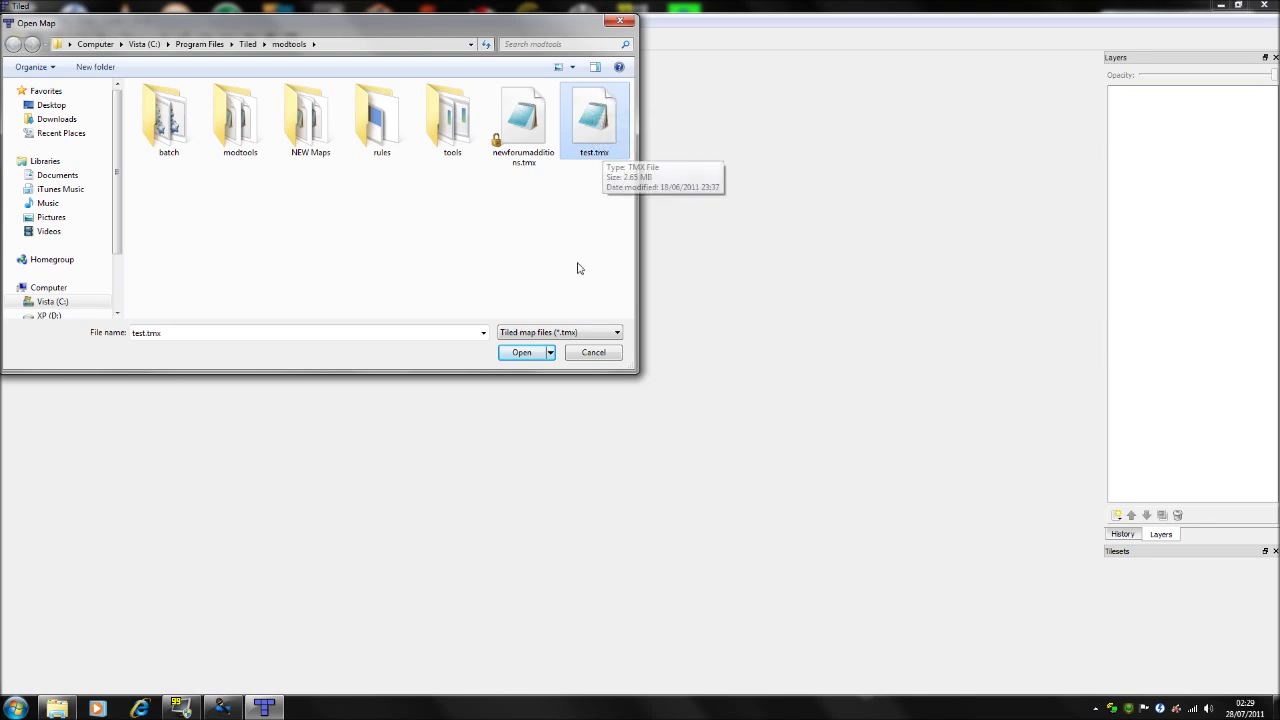
click(522, 354)
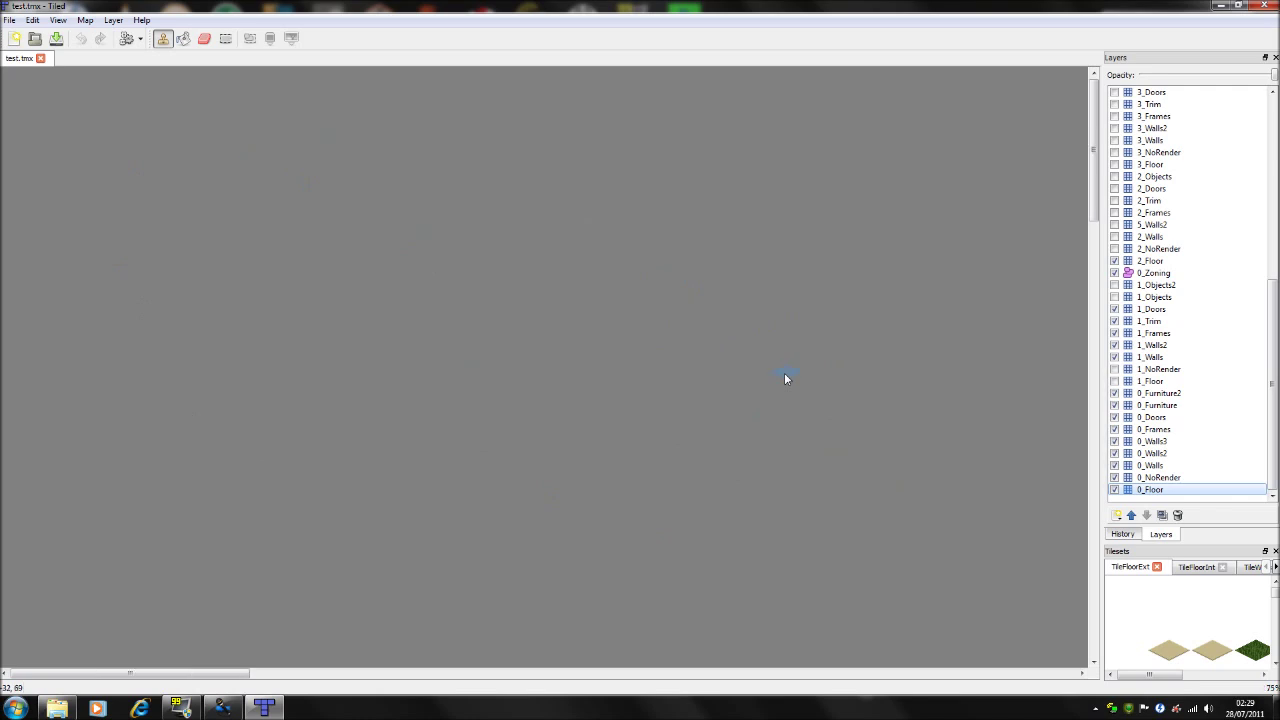
scroll(785, 378, down, 2)
Step: Zoom out to 25% and pan the map and layer list using the scrollbars
scroll(785, 378, down, 2)
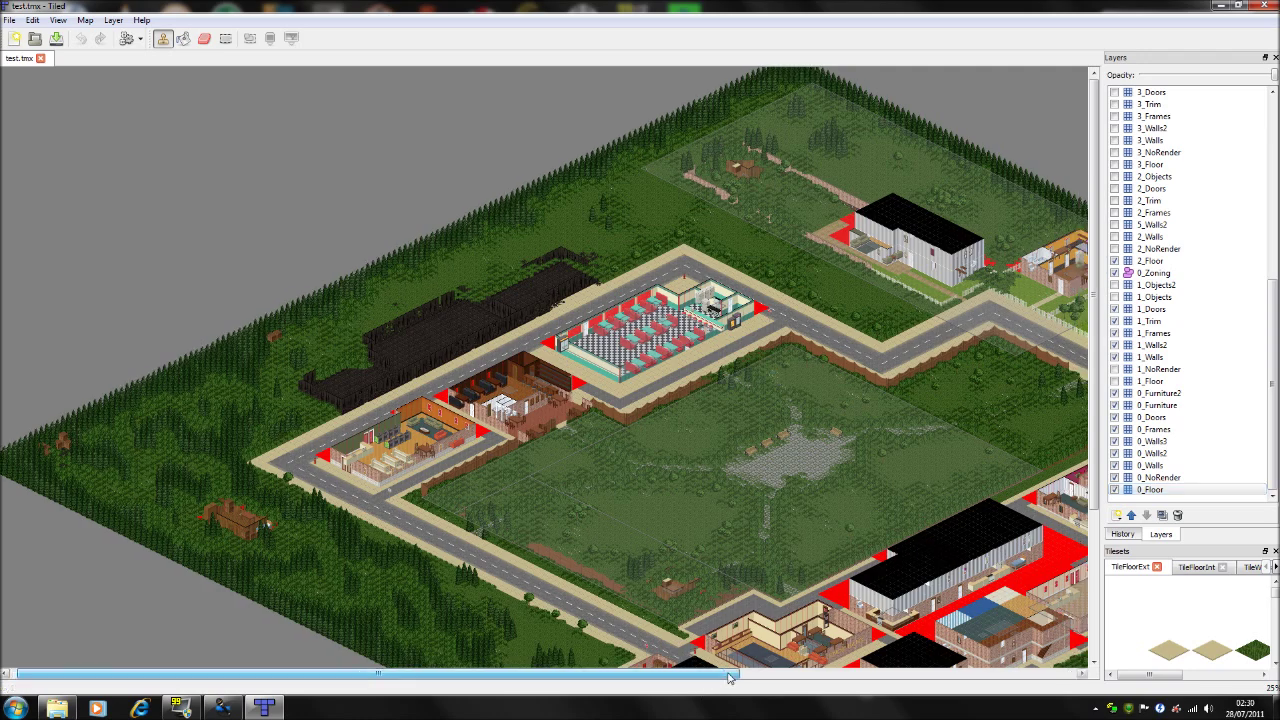
drag(728, 677, 993, 677)
mouse_move(1092, 440)
mouse_down()
mouse_move(1092, 482)
mouse_move(1092, 466)
mouse_up()
drag(885, 677, 767, 679)
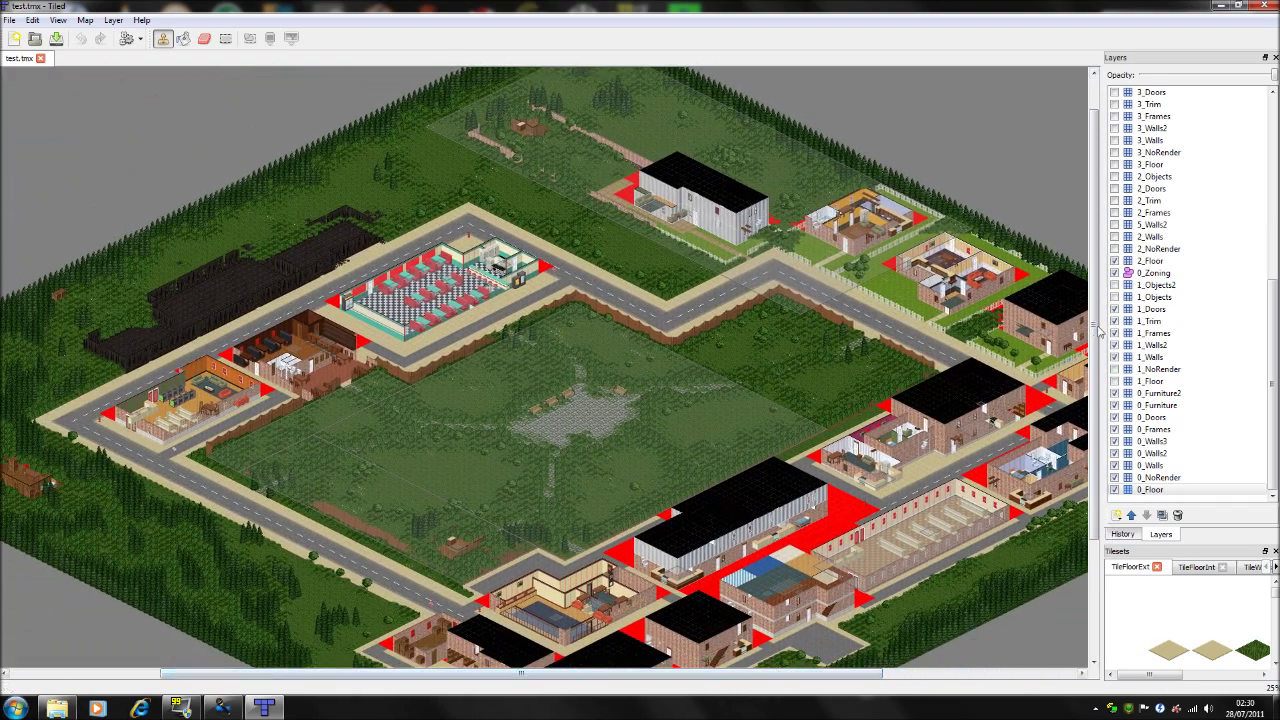
drag(1094, 325, 1090, 330)
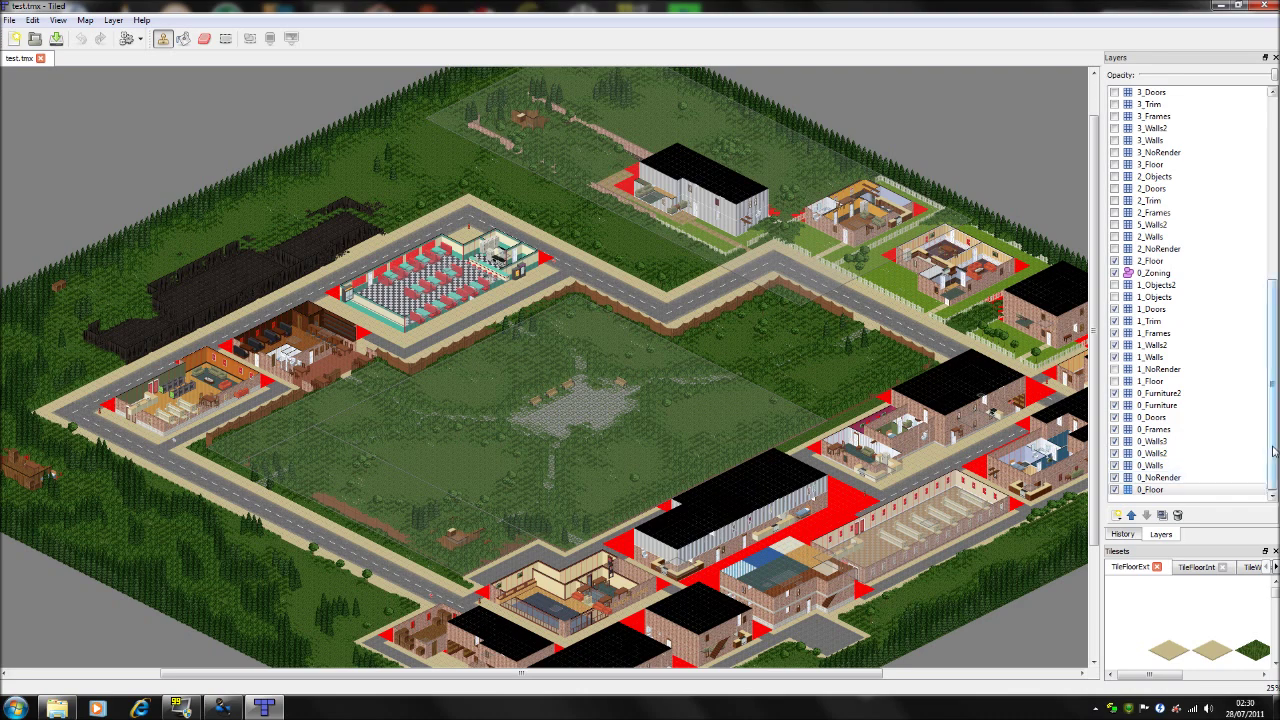
mouse_move(1273, 452)
mouse_down()
mouse_move(1274, 260)
mouse_move(1274, 440)
mouse_up()
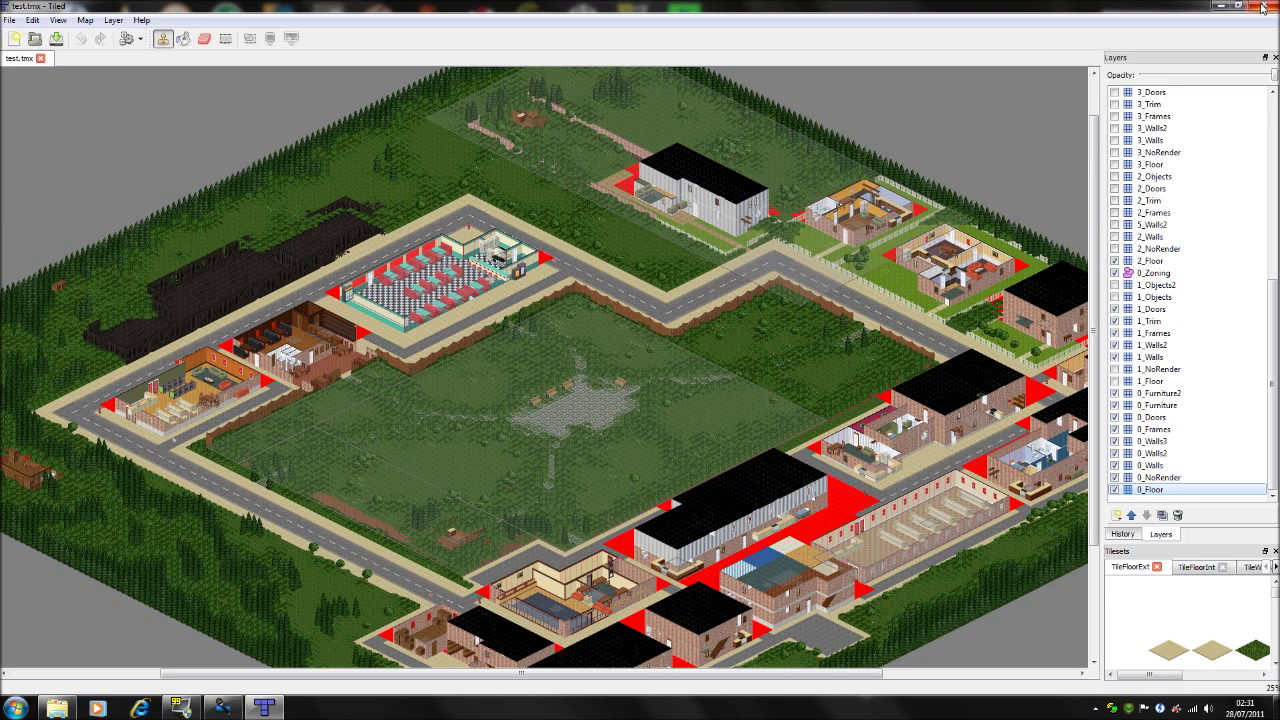
Step: Close the Tiled editor window, leaving Explorer on the Tiled program folder
click(1263, 8)
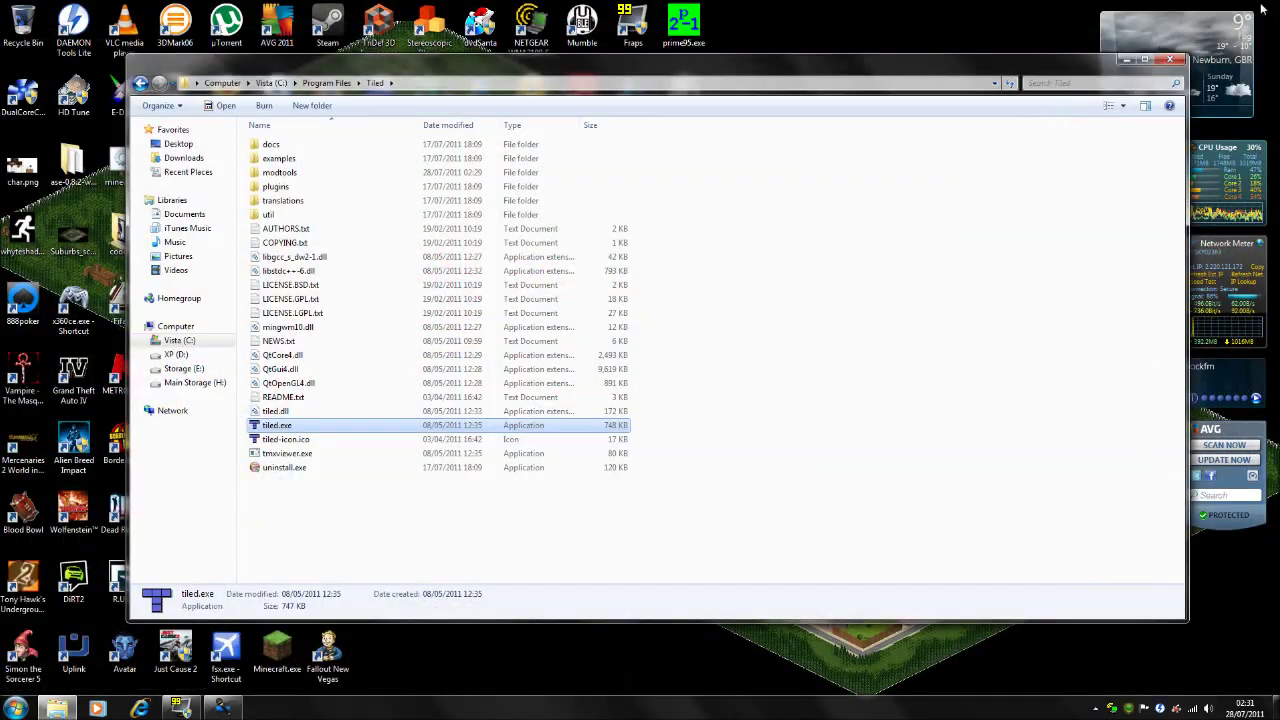